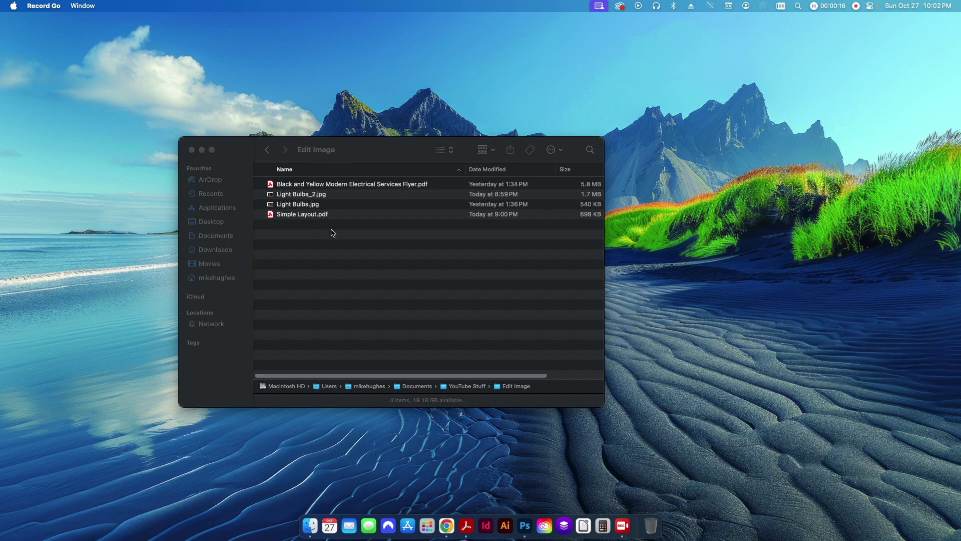
- Open Simple Layout.pdf for editing and select the light bulb image between the two text blocks
double_click(300, 215)
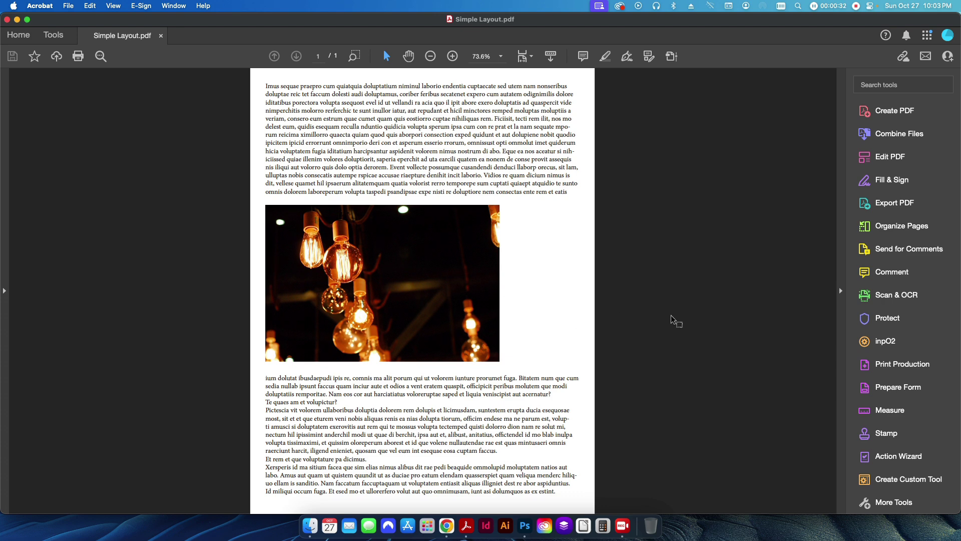
click(53, 35)
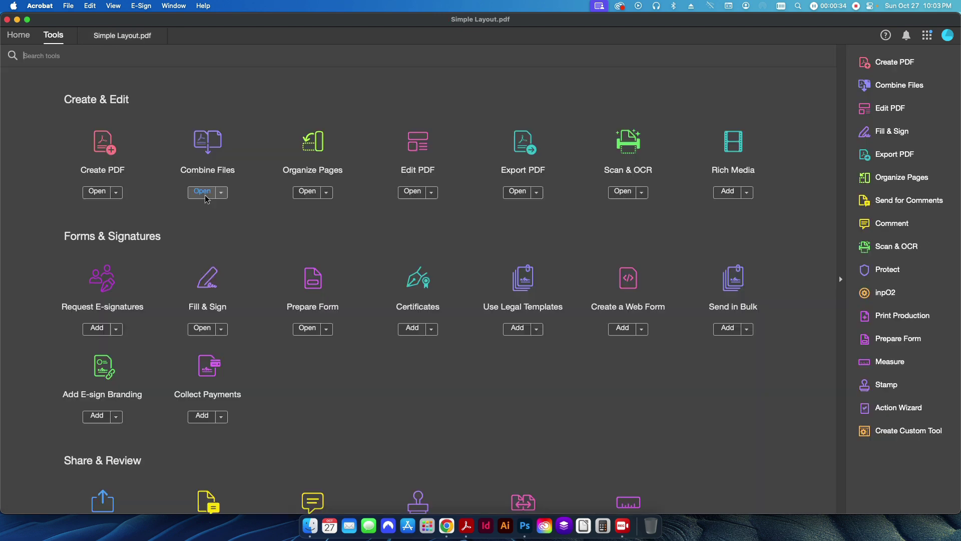
click(422, 149)
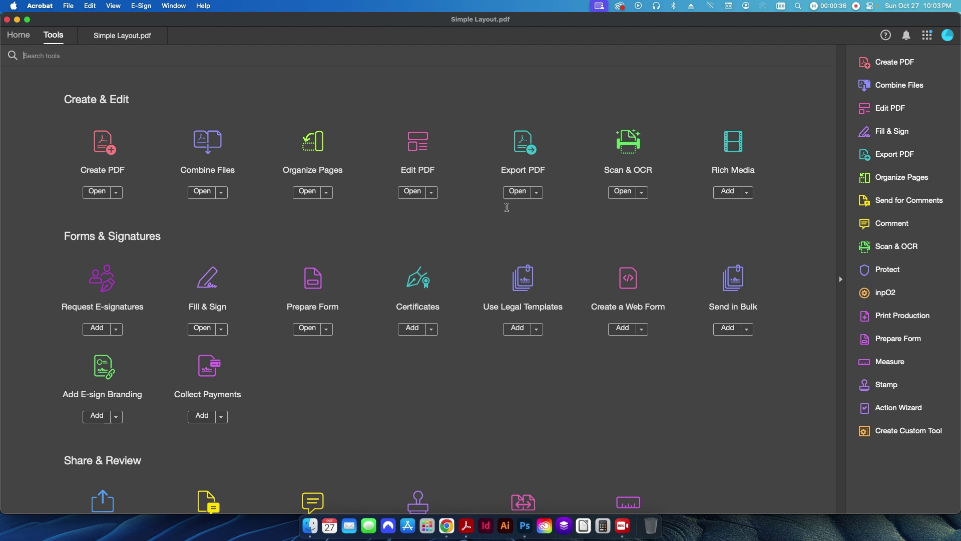
click(315, 306)
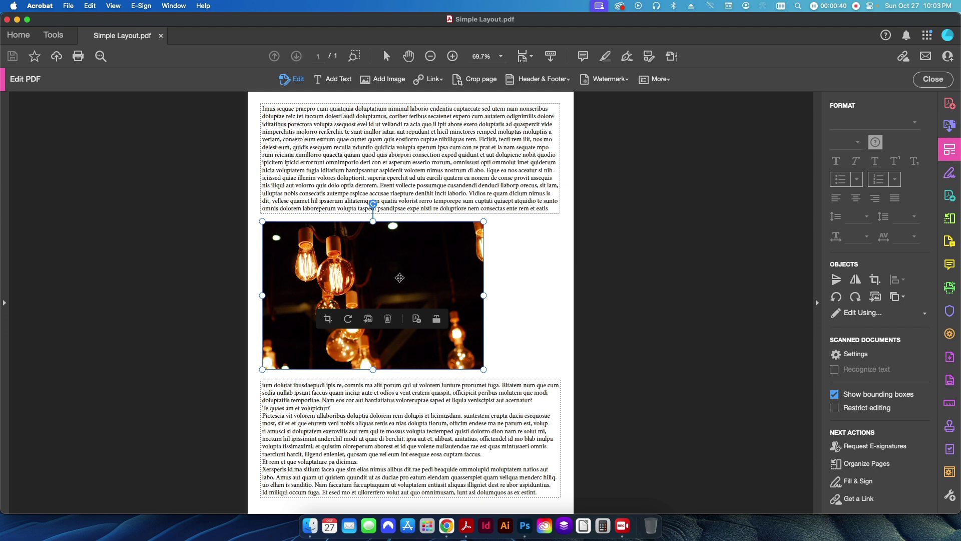
- Try moving the light bulb image towards the page centre and resizing it by its handles
drag(399, 276, 436, 261)
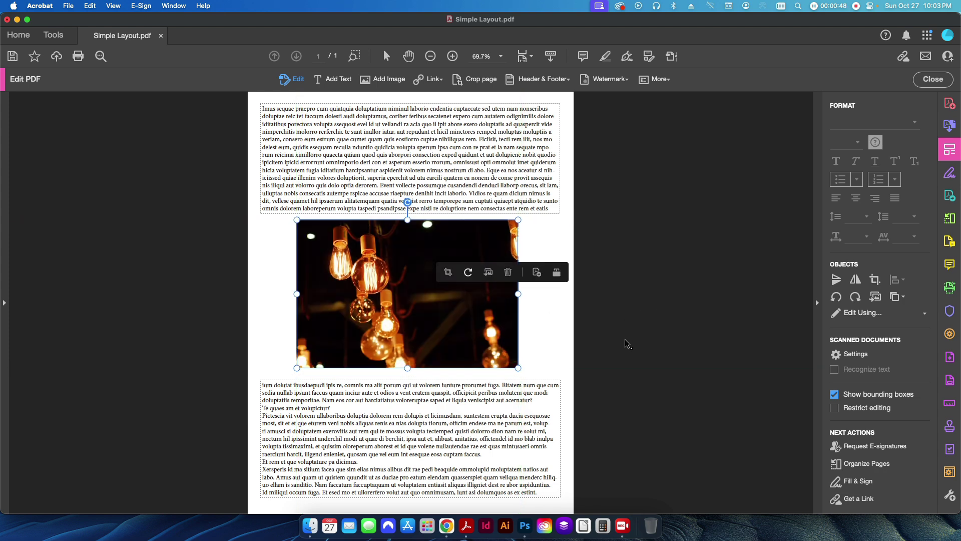
mouse_move(519, 369)
mouse_down()
mouse_move(543, 400)
mouse_move(671, 474)
mouse_move(400, 315)
mouse_move(357, 257)
mouse_move(515, 366)
mouse_up()
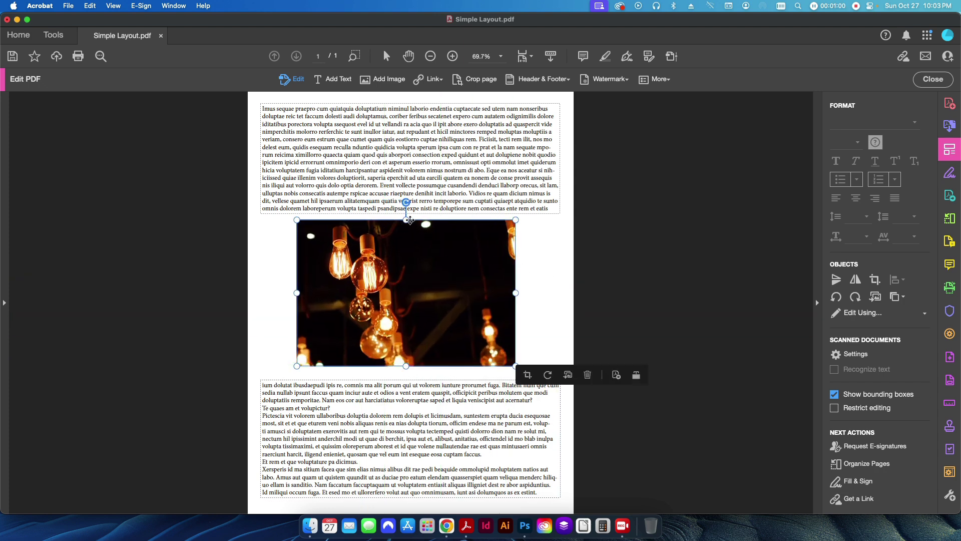
mouse_move(406, 220)
mouse_down()
mouse_move(410, 95)
mouse_move(403, 304)
mouse_move(406, 200)
mouse_move(406, 221)
mouse_up()
drag(517, 298, 482, 294)
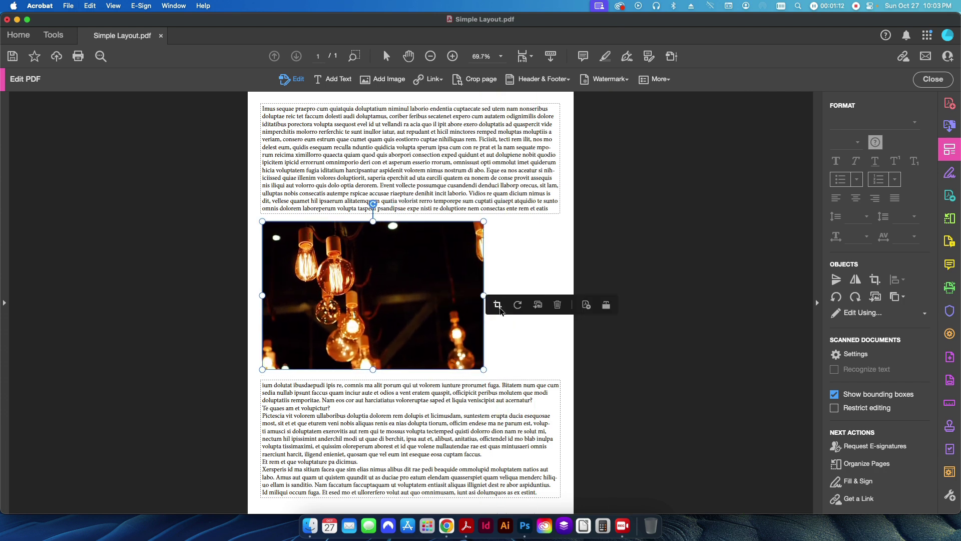
- Try cropping the light bulb image inward from its upper-right corner and removing it from the page
click(497, 305)
drag(483, 221, 375, 279)
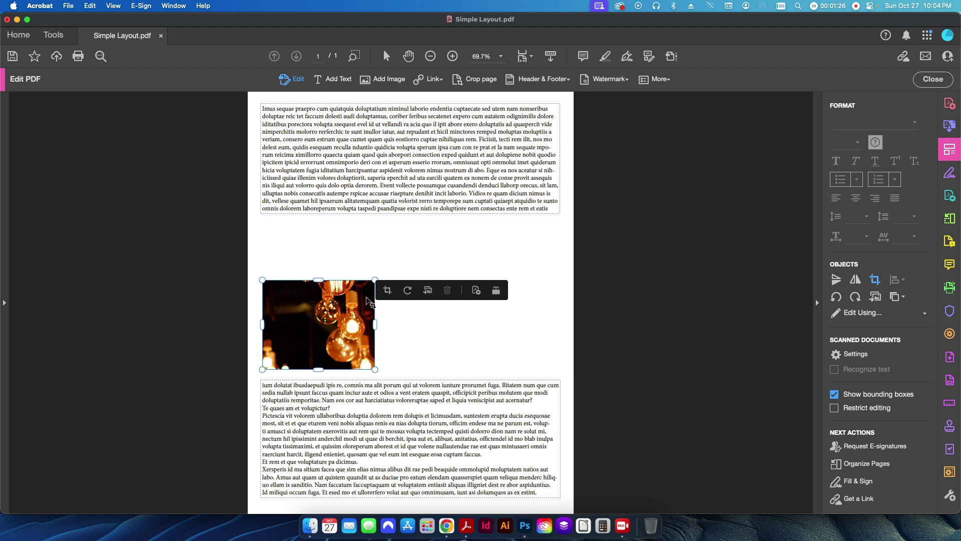
drag(375, 280, 428, 253)
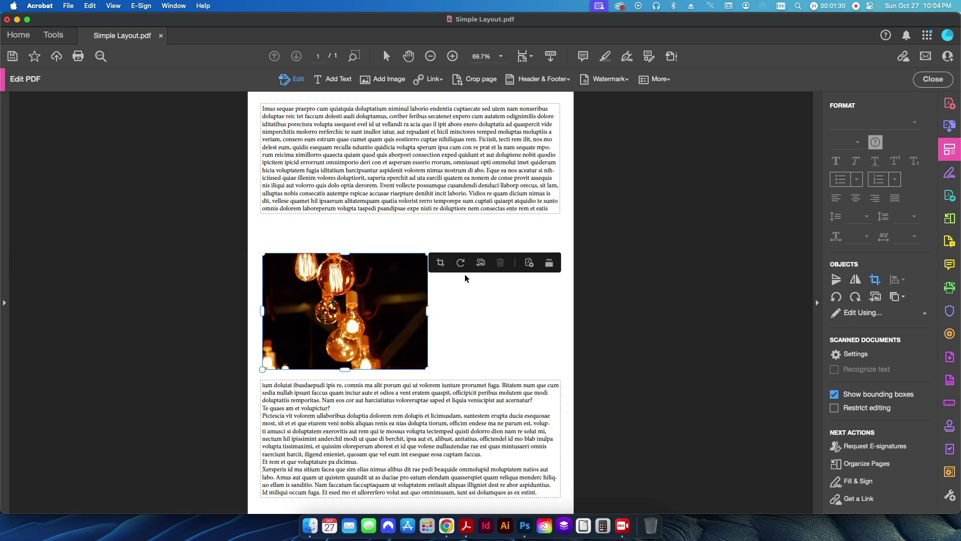
click(386, 329)
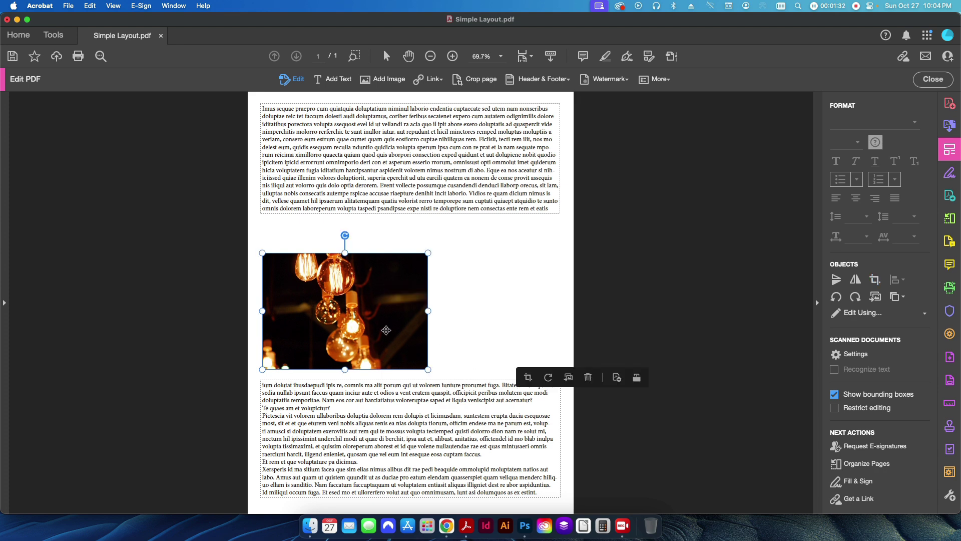
click(454, 341)
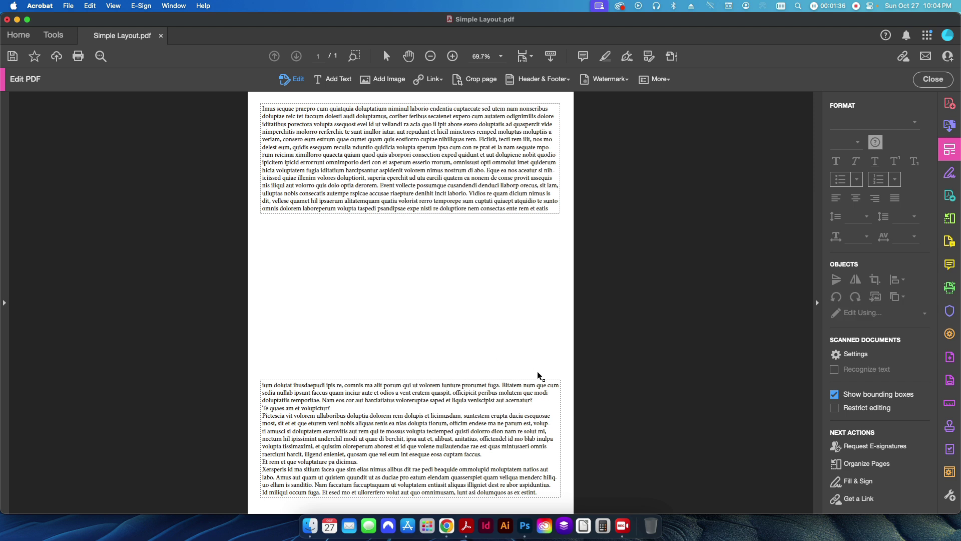
- Undo the deletion and cropping of the light bulb image
key(super+z)
key(super+z)
key(super+z)
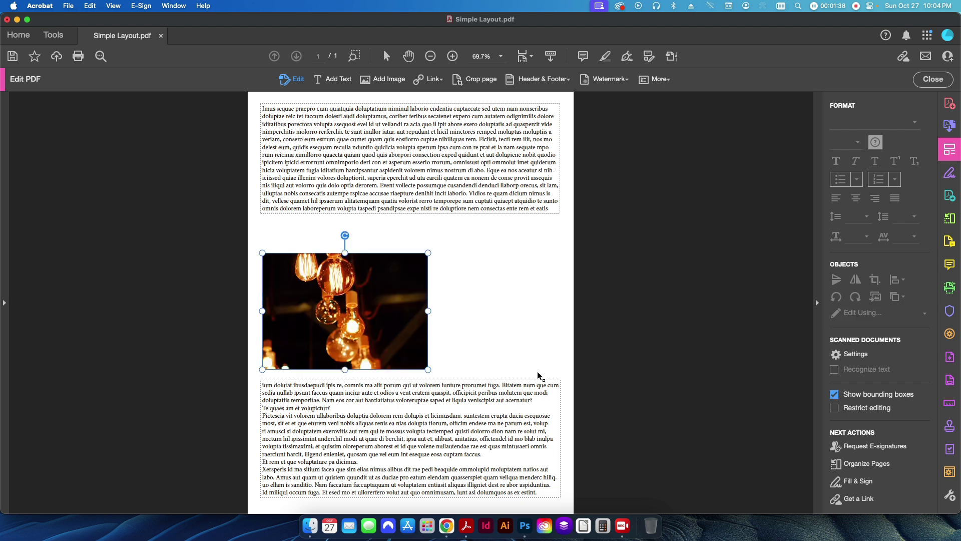
- Rotate the light bulb image in quarter turns until it is upside down, and undo a slight free rotation
click(449, 314)
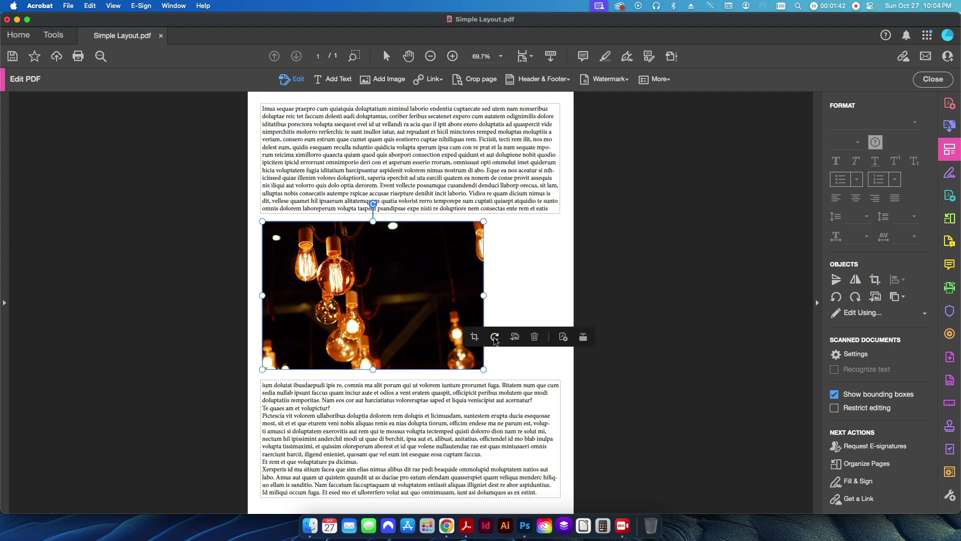
click(495, 337)
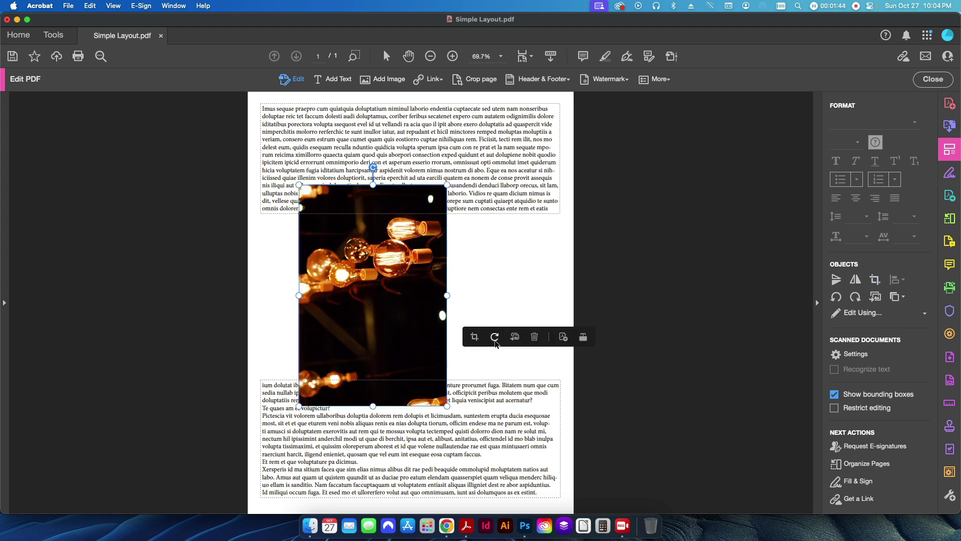
click(495, 337)
click(494, 337)
click(494, 337)
click(494, 337)
click(494, 337)
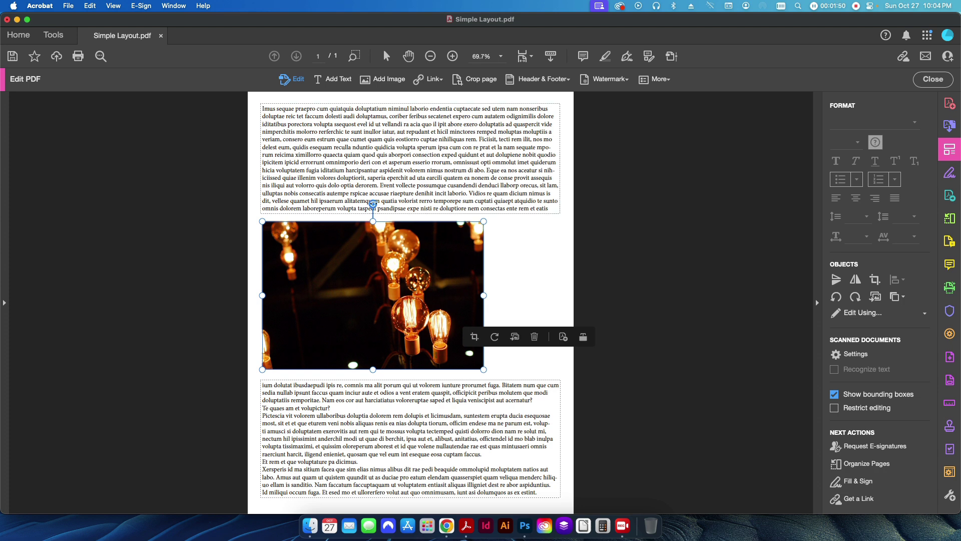
drag(373, 204, 326, 210)
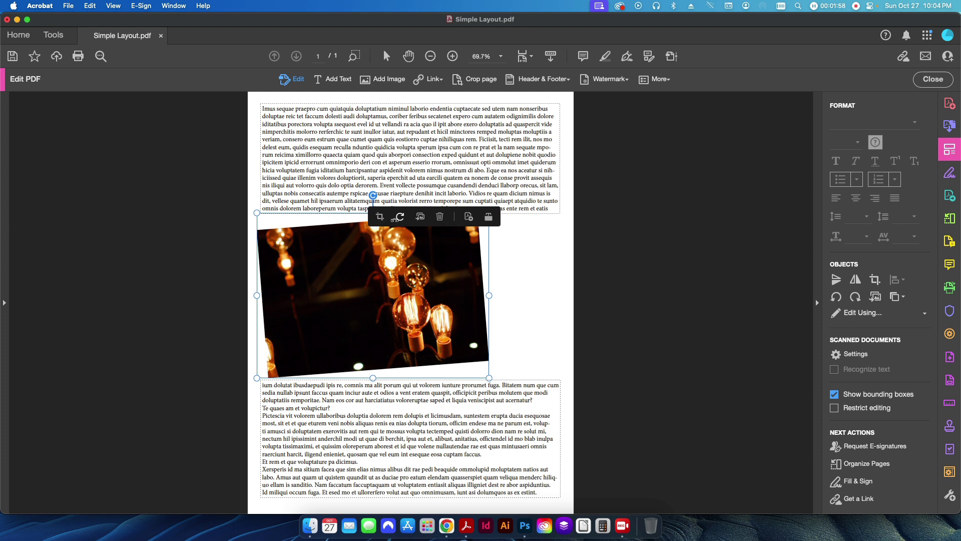
key(cmd+z)
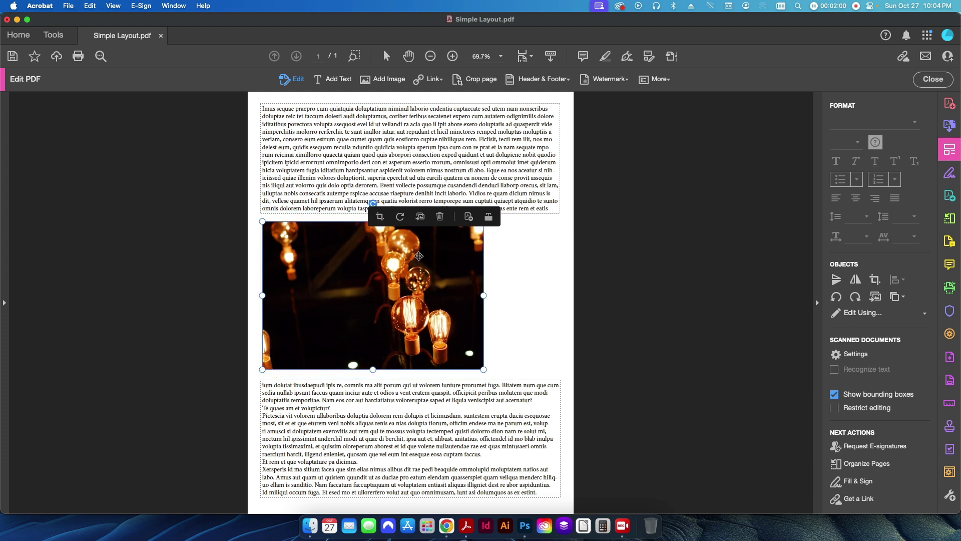
- Replace the rotated image with Light Bulbs.jpg, undoing and restoring the replacement once
click(420, 221)
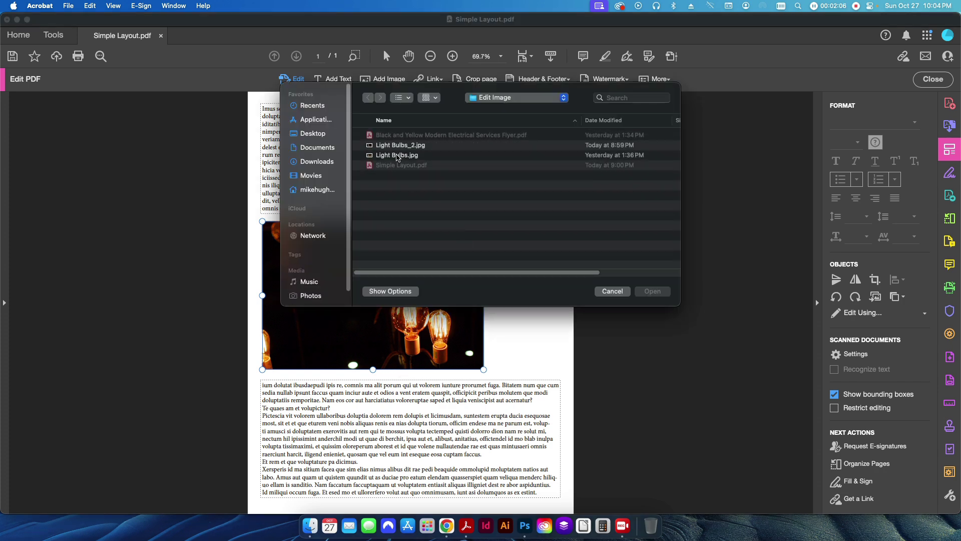
click(398, 156)
click(657, 295)
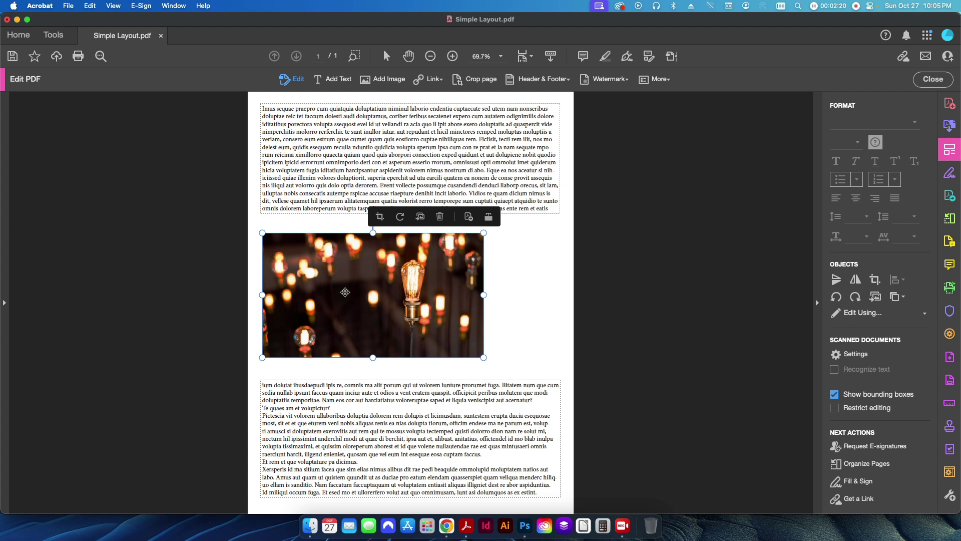
key(super+z)
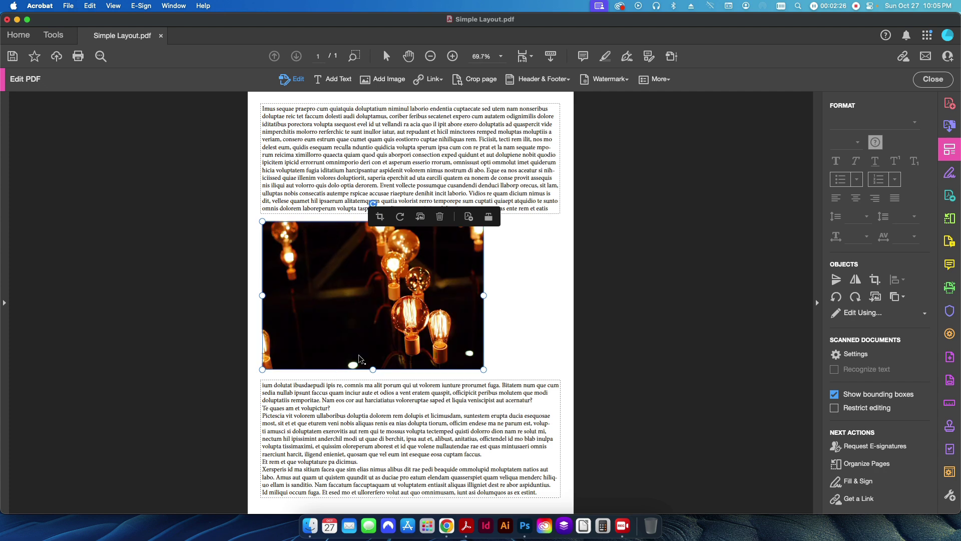
key(super+z)
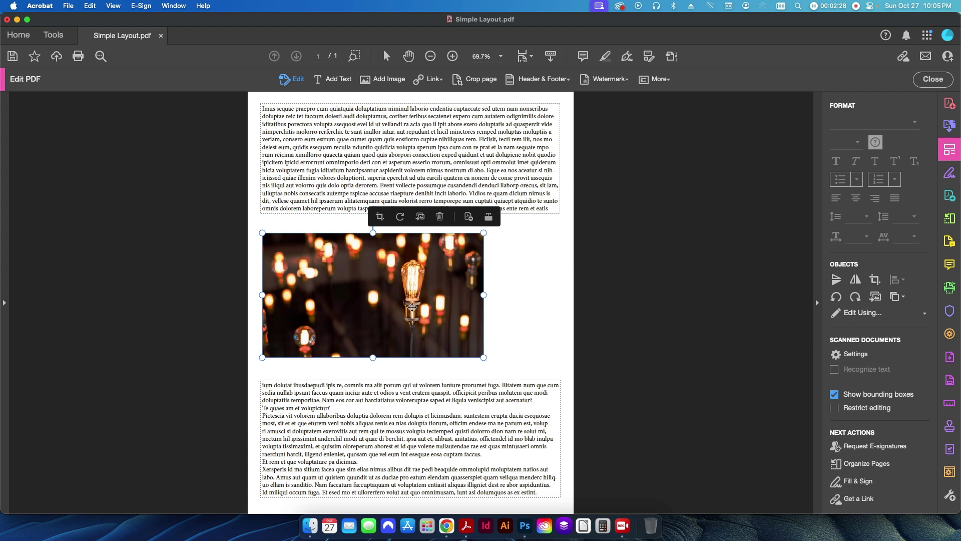
- Enlarge the replacement image, position it between the two text blocks, and leave PDF editing
drag(484, 232, 515, 219)
drag(348, 233, 393, 244)
drag(383, 298, 365, 298)
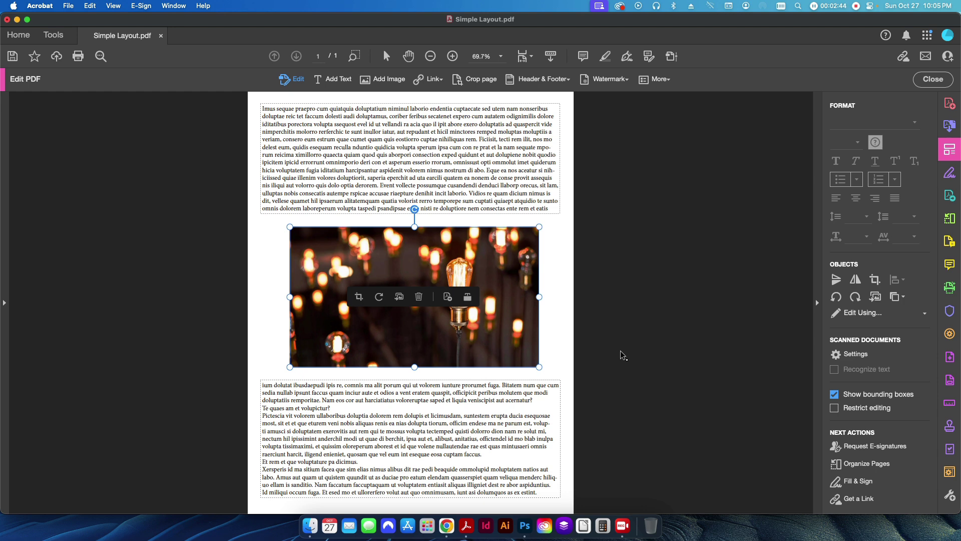
click(933, 79)
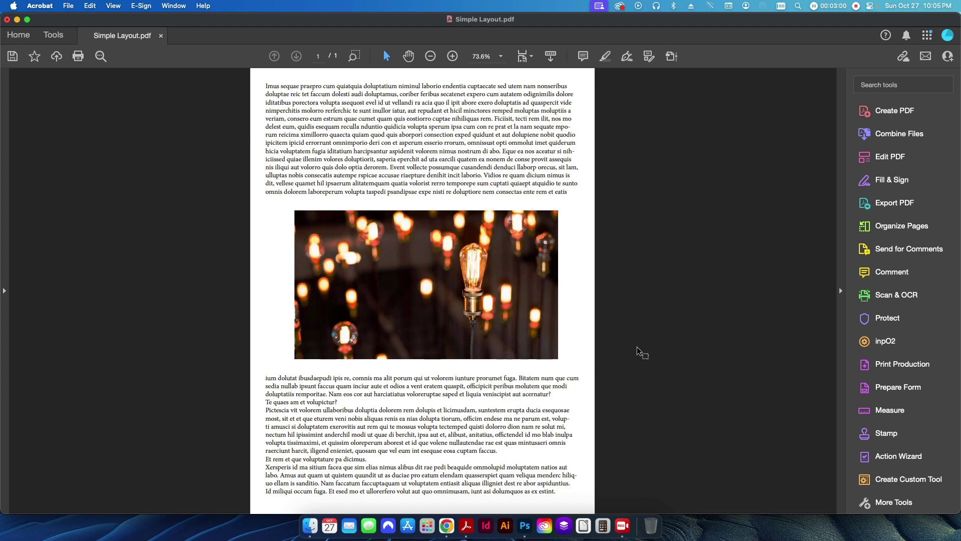
- Close Simple Layout.pdf and open Black and Yellow Modern Electrical Services Flyer.pdf
key(super+w)
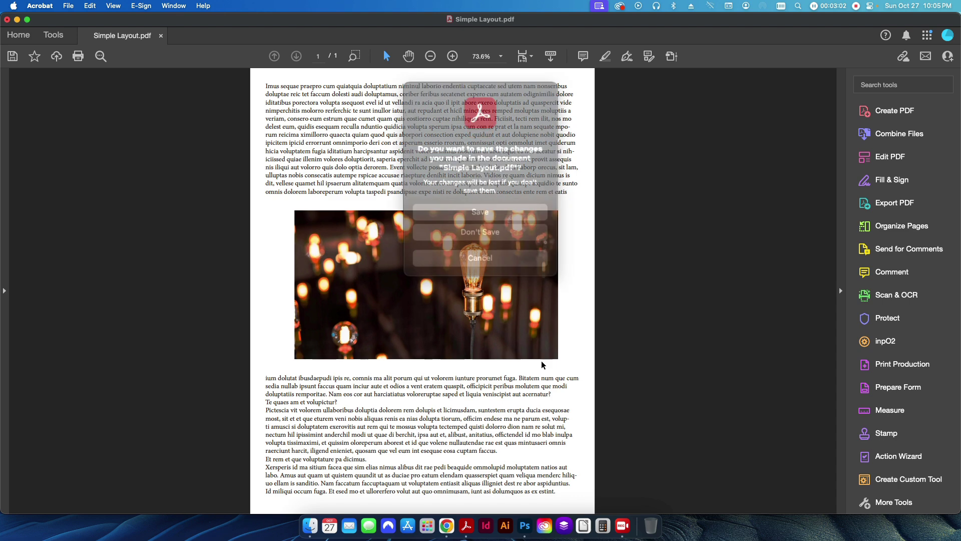
click(480, 223)
key(Up)
key(Up)
key(Up)
key(super+o)
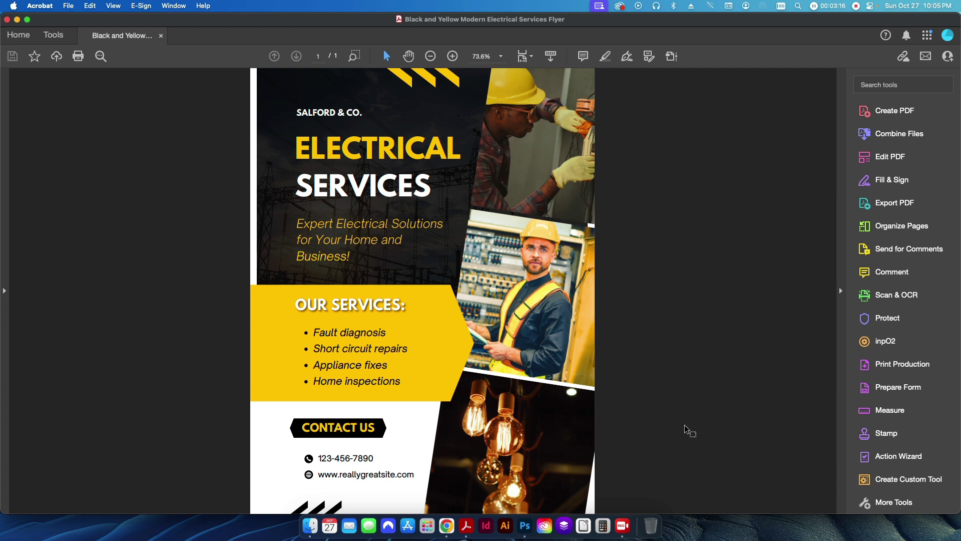
- Try replacing the flyer's light bulb photo with Light Bulbs.jpg in Edit PDF
click(890, 157)
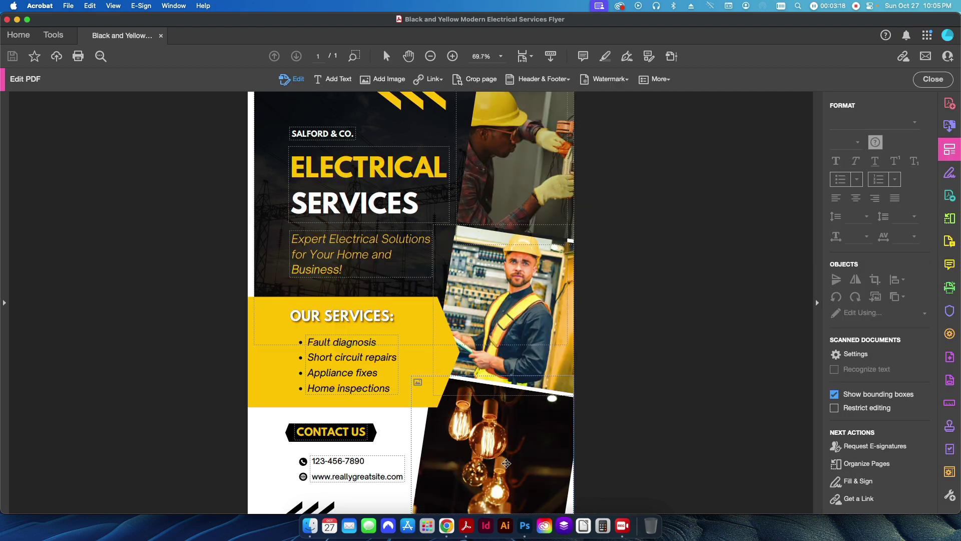
click(507, 463)
click(559, 475)
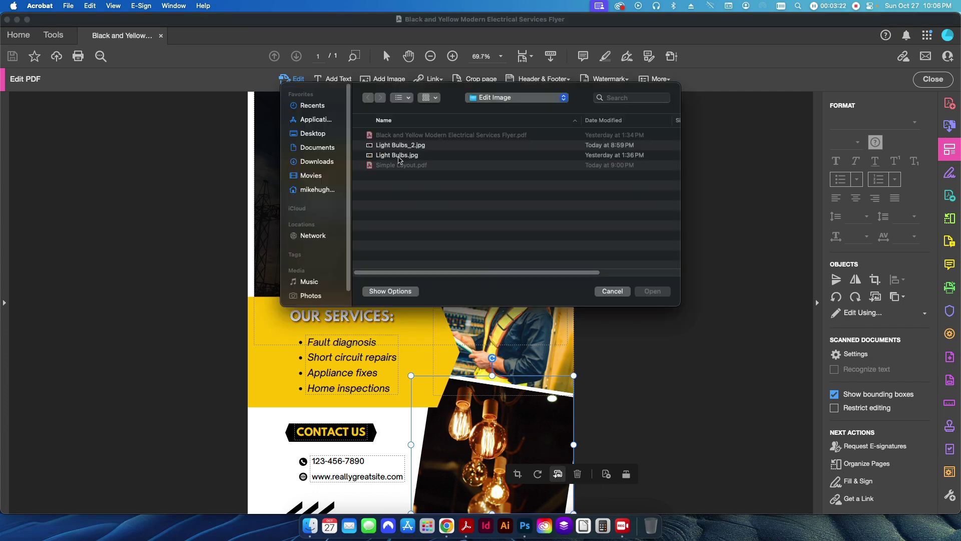
double_click(399, 159)
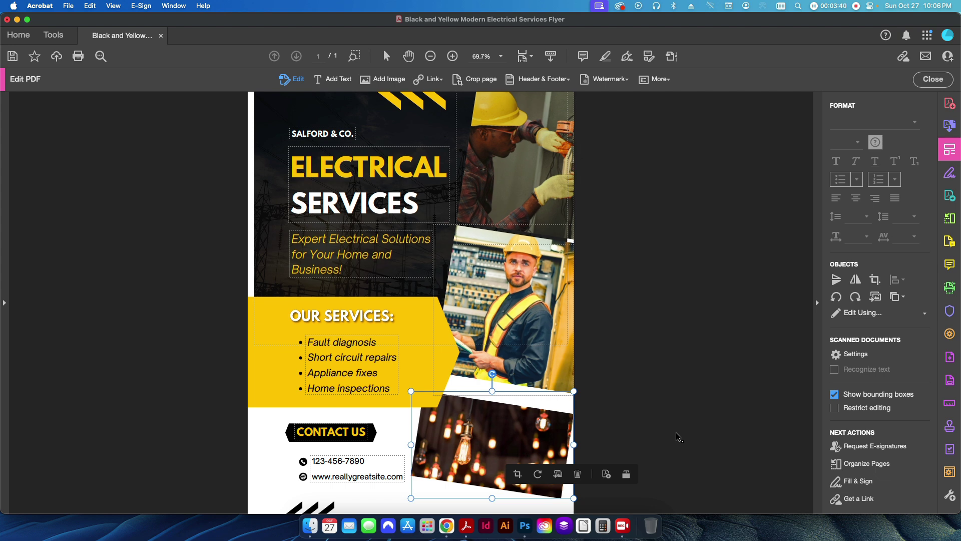
click(648, 409)
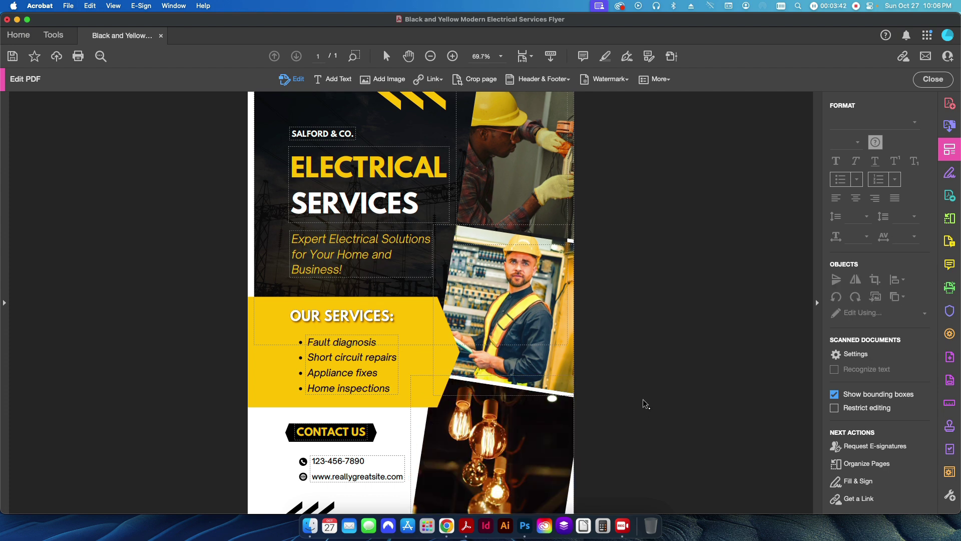
click(933, 79)
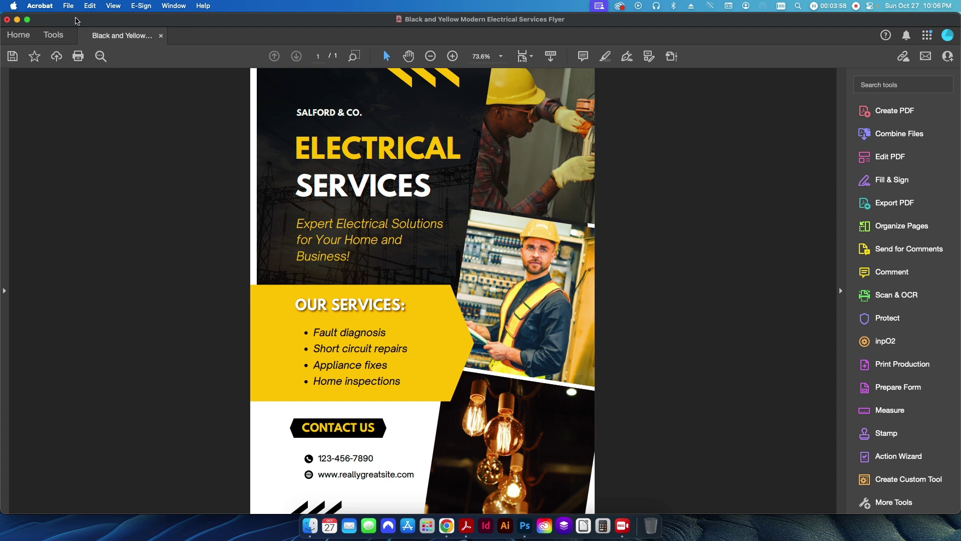
- Check the default image editor and page/object editor in the Content Editing preferences
click(42, 7)
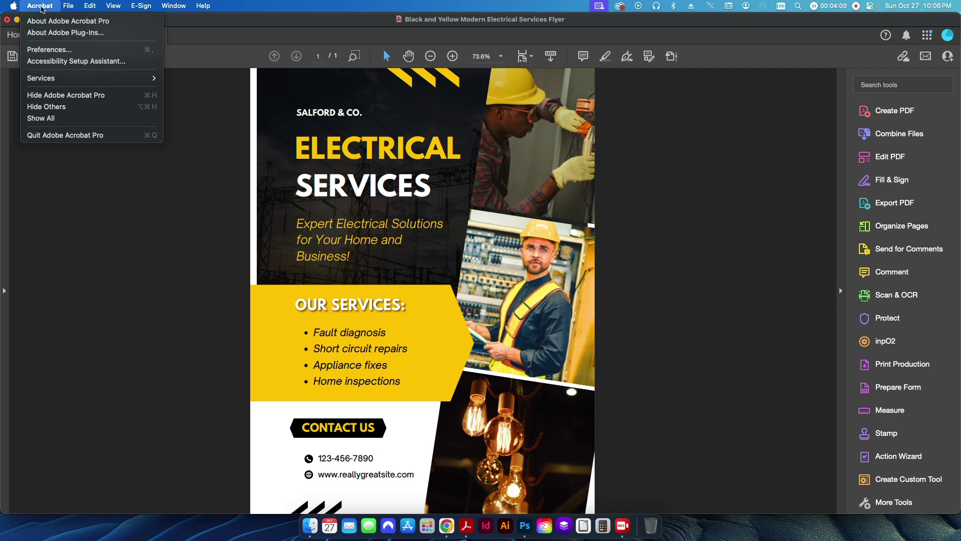
click(48, 50)
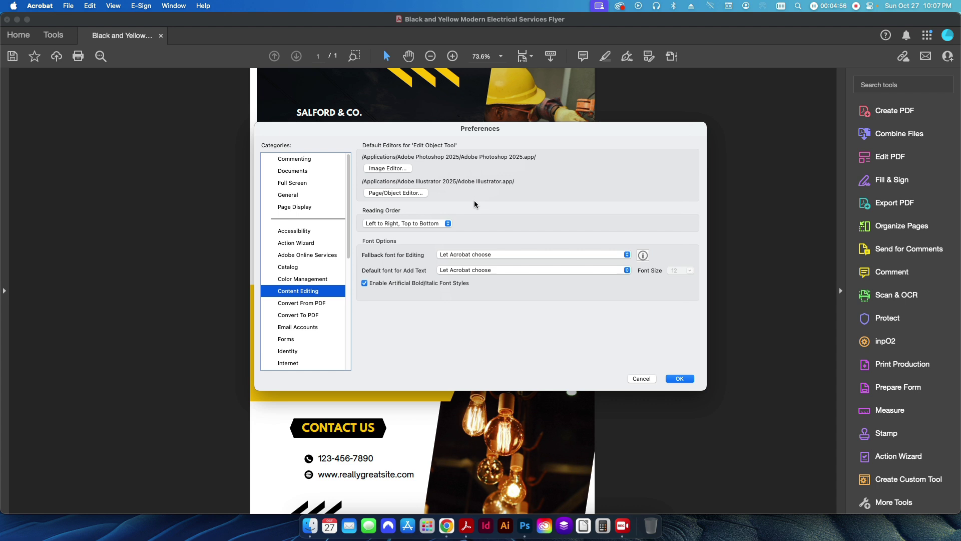
click(683, 380)
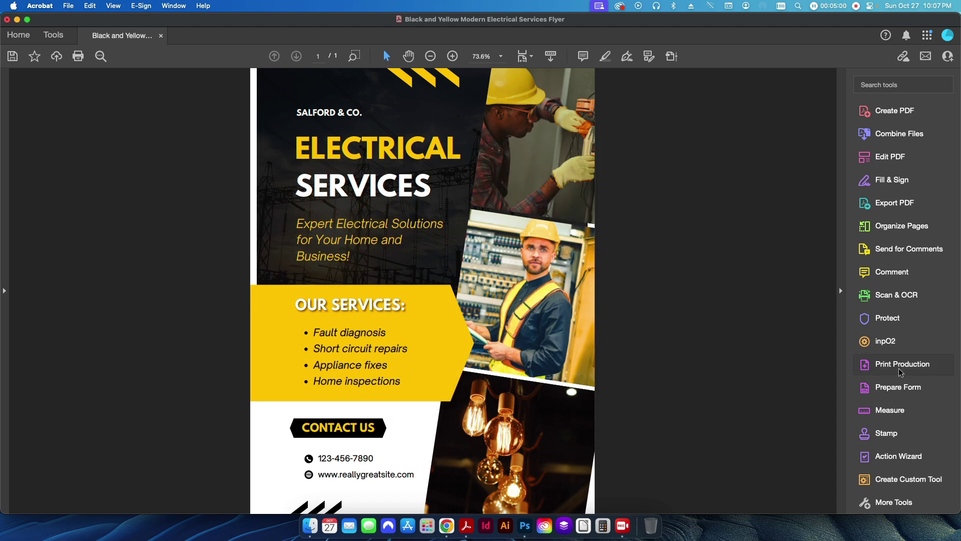
- Select the flyer's light bulb photo with the Edit Object tool and open it for editing in Photoshop, accepting the notices
click(888, 370)
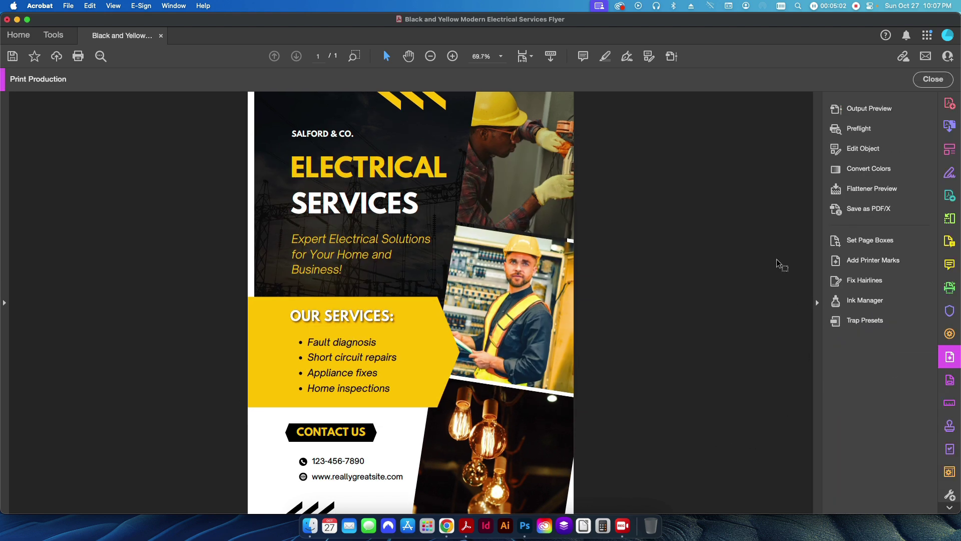
click(863, 150)
click(506, 421)
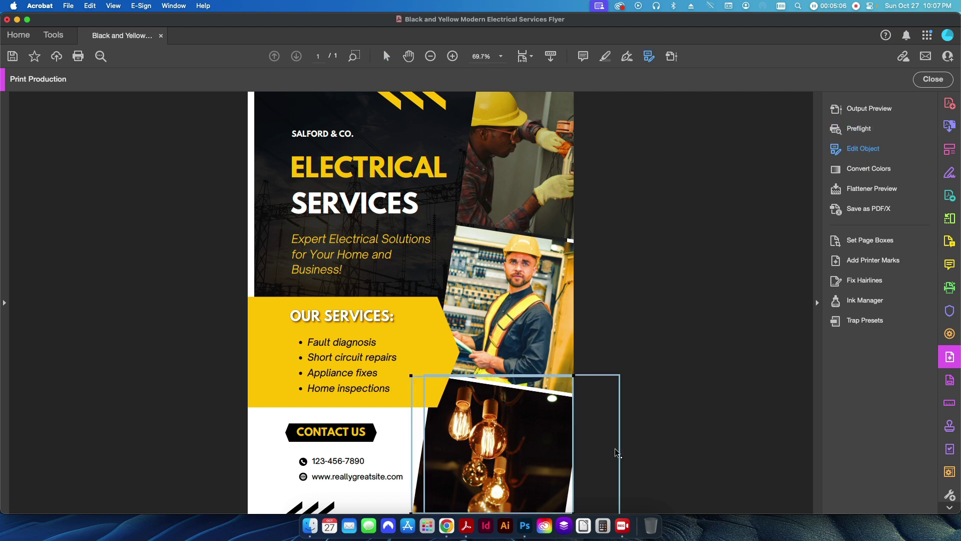
right_click(508, 439)
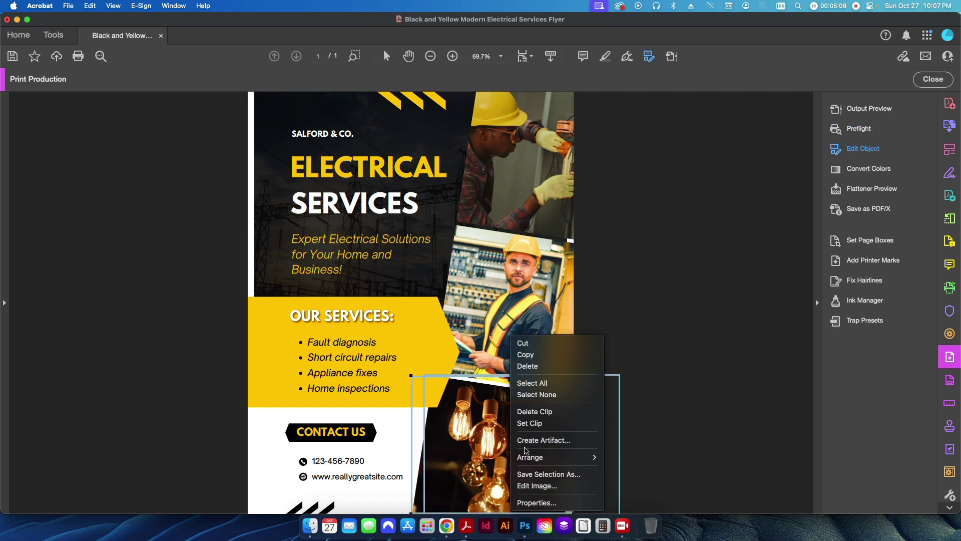
click(525, 485)
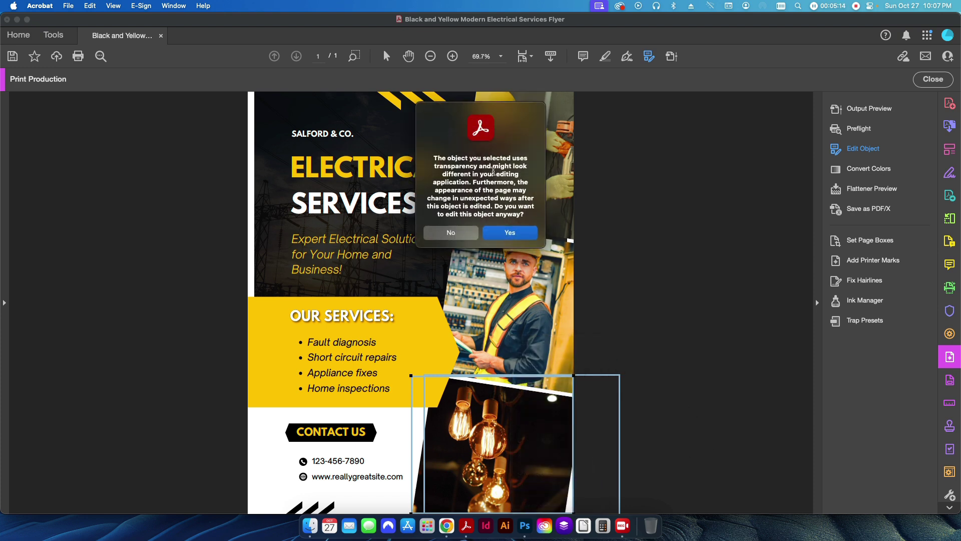
click(498, 235)
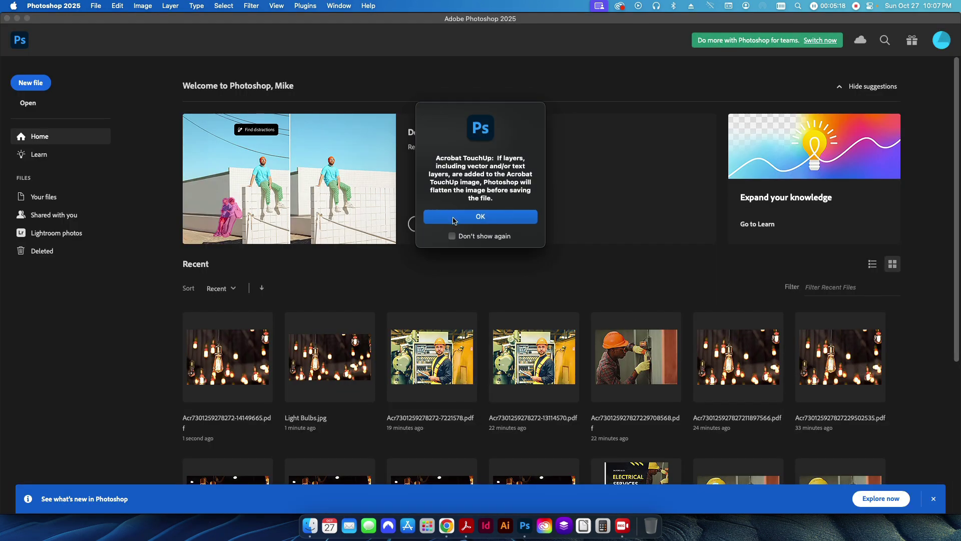
click(453, 221)
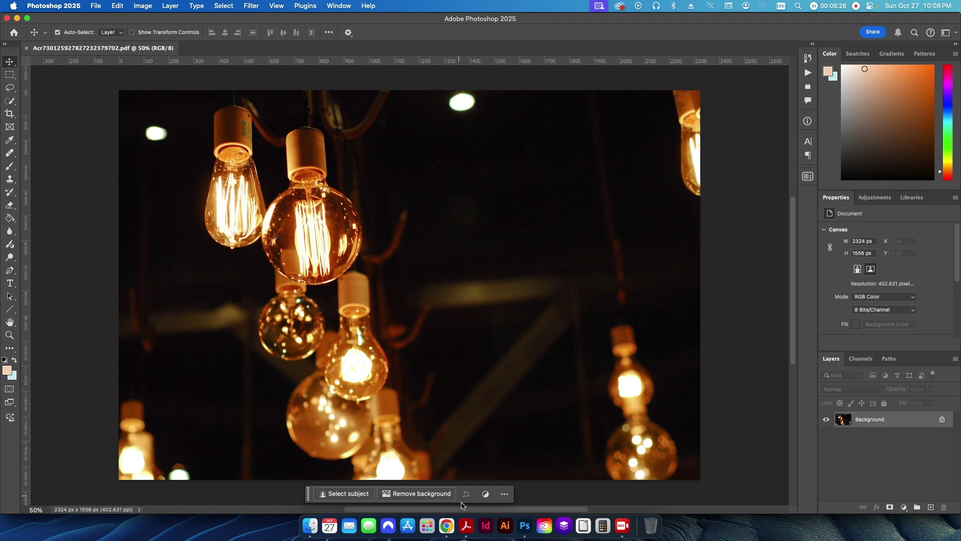
- Open Light Bulbs.jpg in Photoshop and place its image as a layer in the upper-left corner of the extracted flyer photo
click(464, 531)
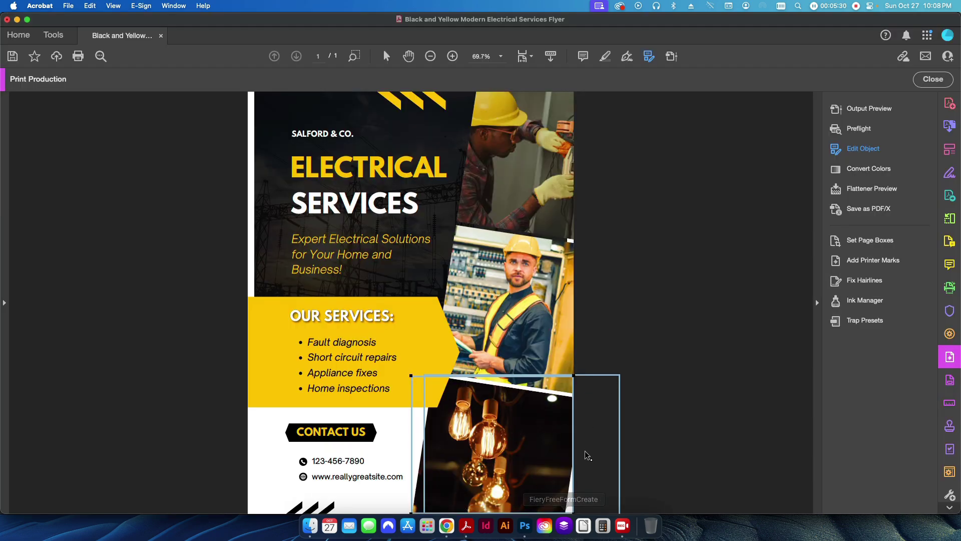
double_click(559, 504)
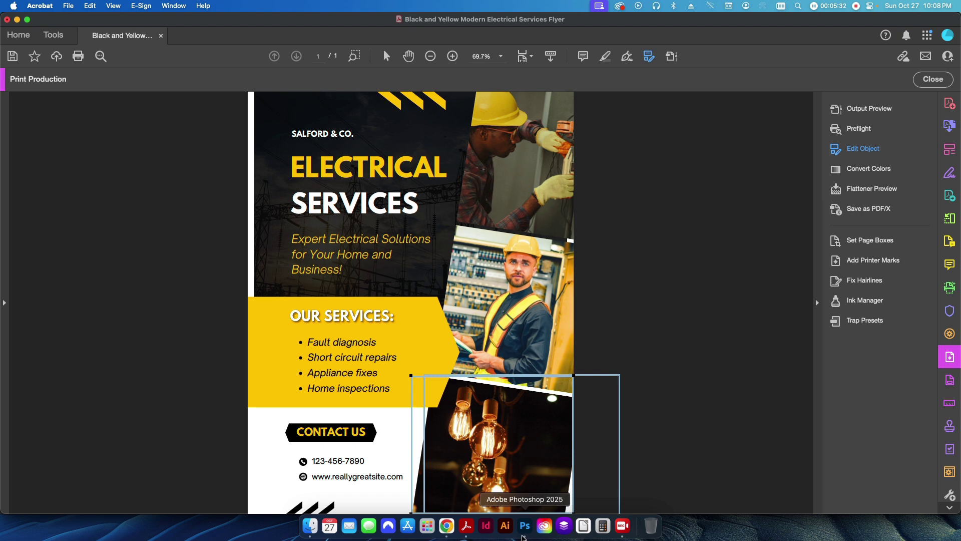
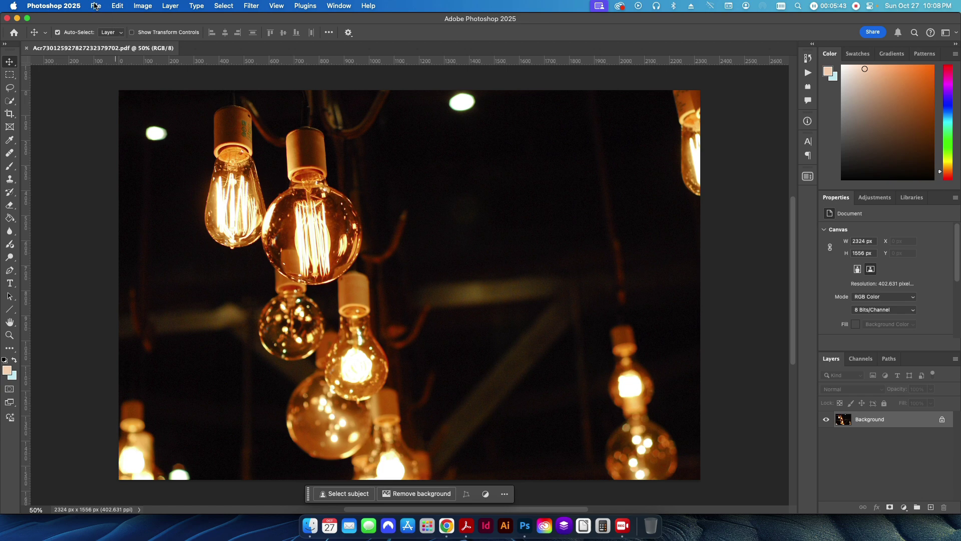
click(96, 5)
click(96, 6)
key(super+o)
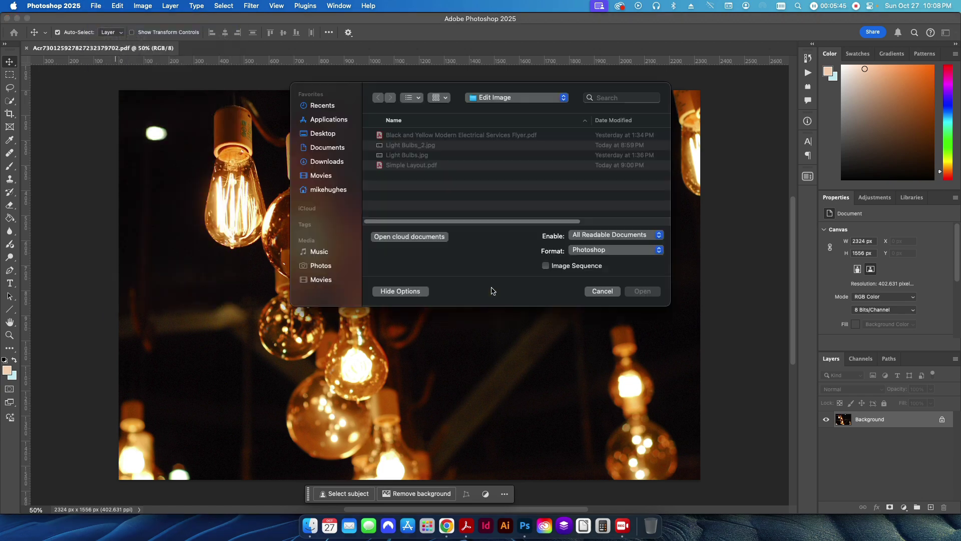
double_click(396, 155)
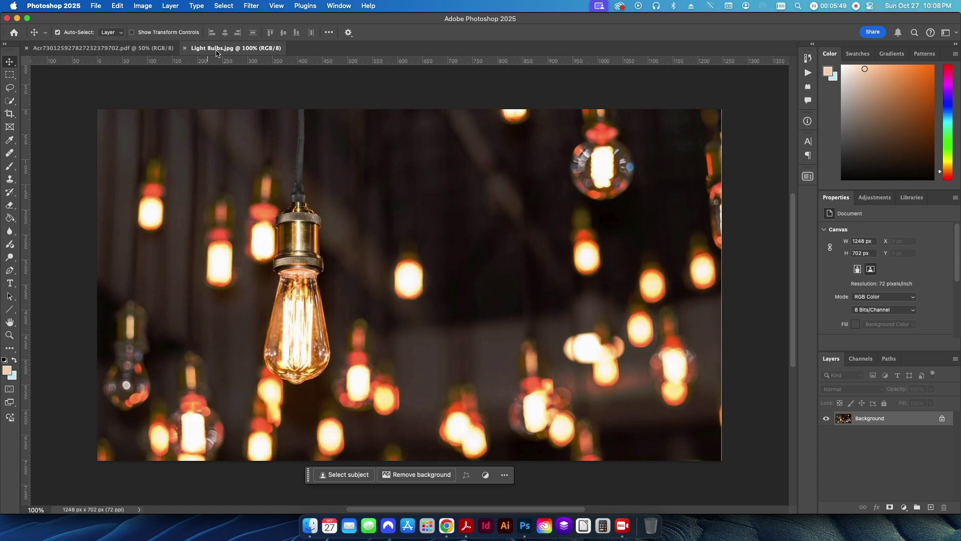
drag(218, 48, 381, 150)
drag(458, 278, 200, 172)
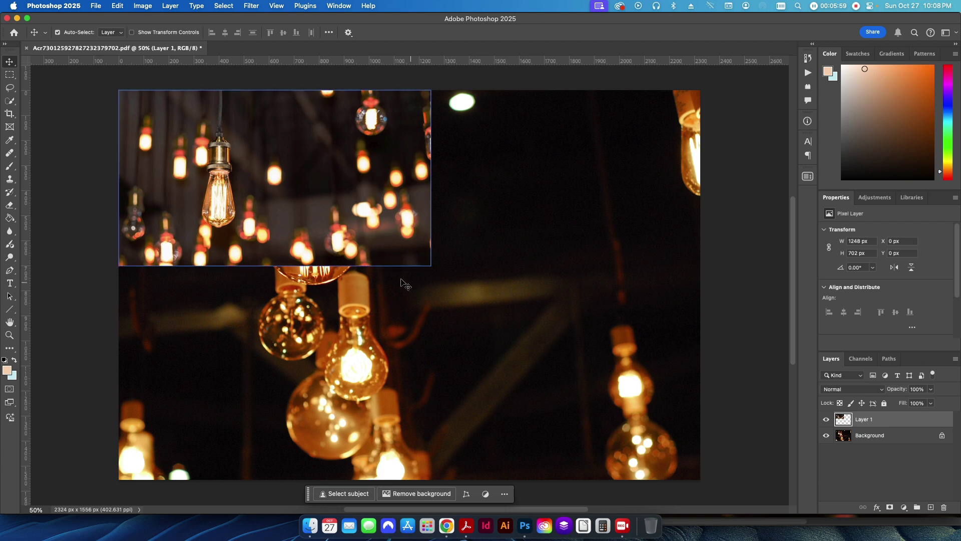
- Scale the light bulbs layer proportionally to about 223% with Free Transform so it covers the whole canvas
click(7, 89)
right_click(173, 151)
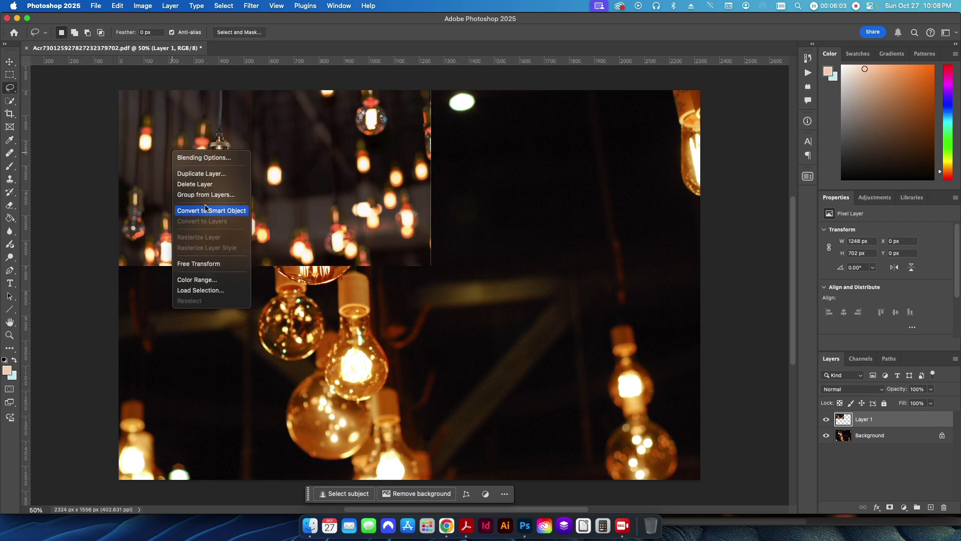
click(211, 264)
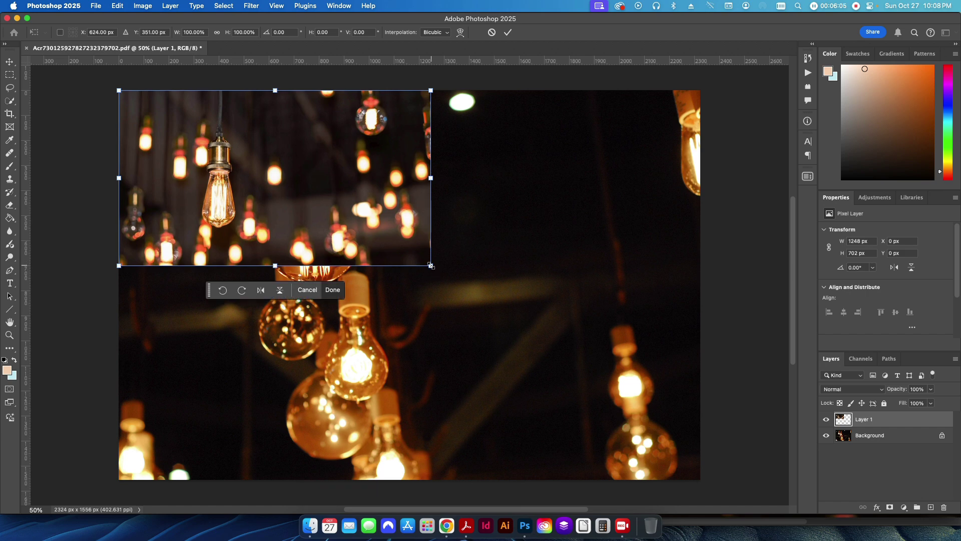
drag(431, 266, 597, 499)
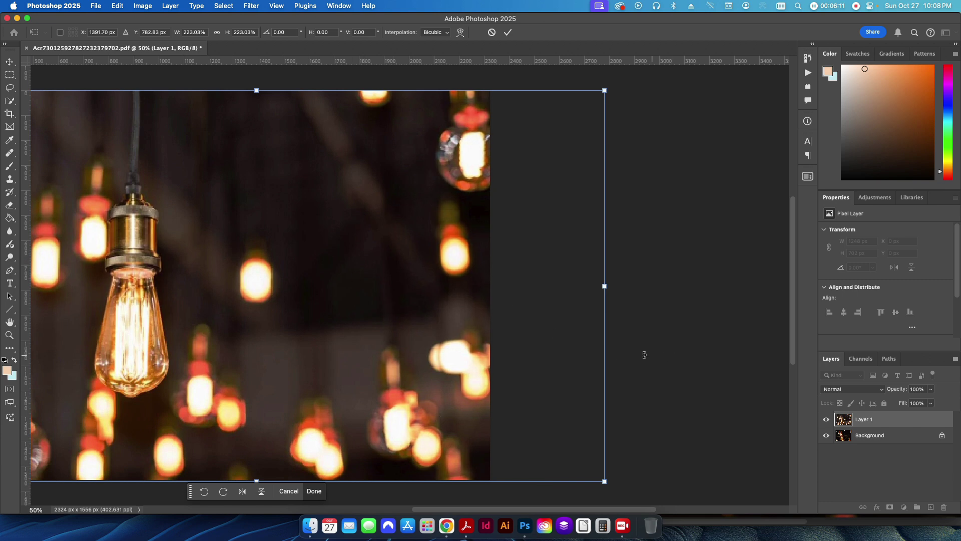
click(10, 61)
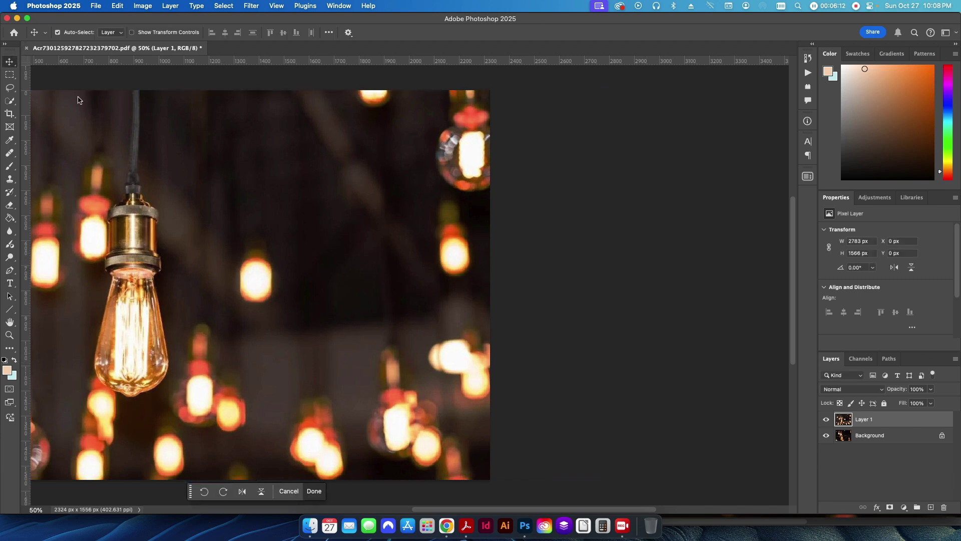
click(579, 259)
key(super+0)
click(686, 285)
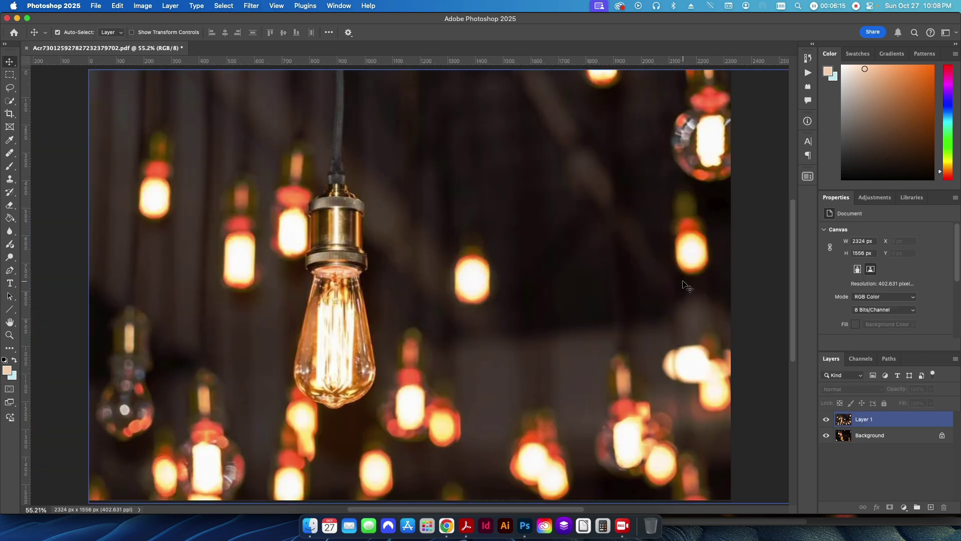
super+click(862, 423)
super+click(862, 423)
super+click(862, 423)
super+click(862, 423)
click(67, 162)
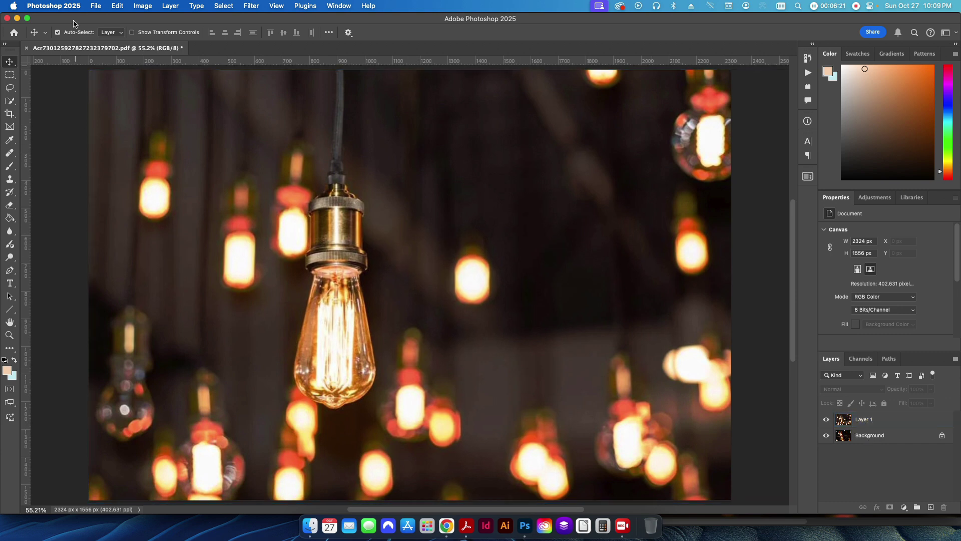
- Save the edited photo under its existing file name so the flyer receives the new image
click(97, 6)
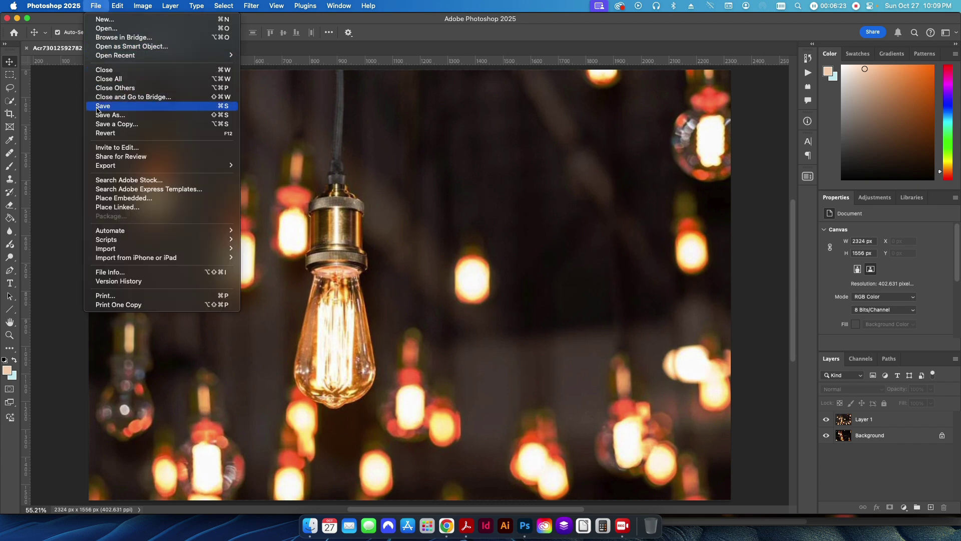
click(491, 364)
click(491, 364)
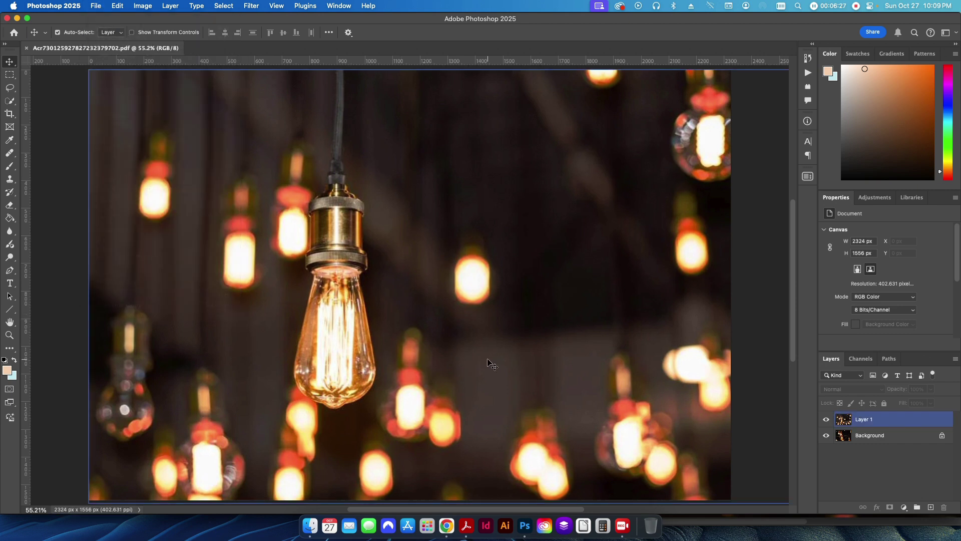
click(36, 50)
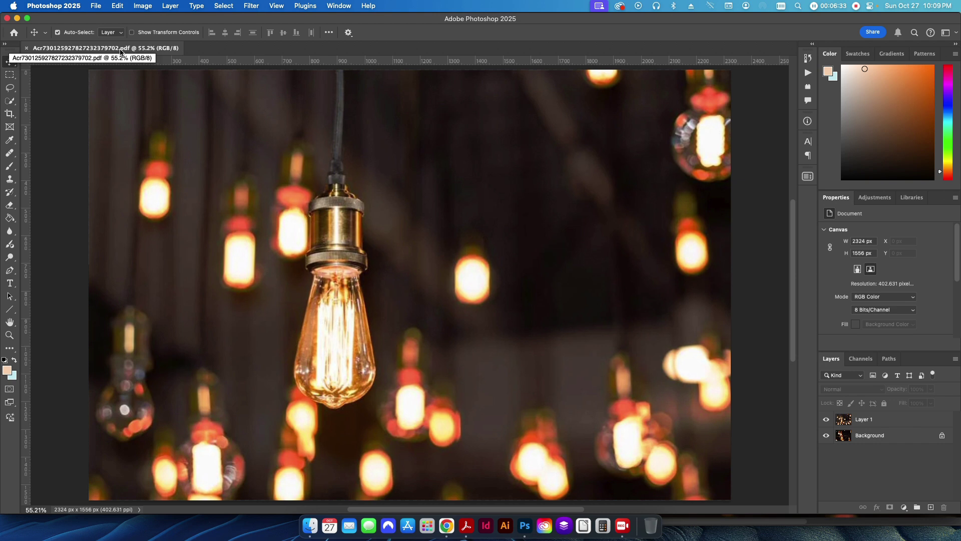
click(86, 107)
click(64, 122)
click(106, 101)
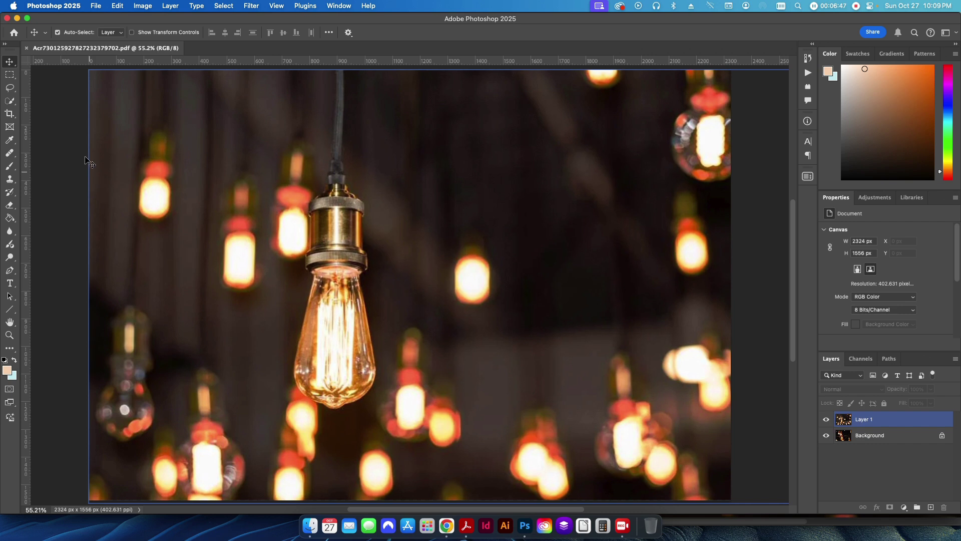
click(72, 125)
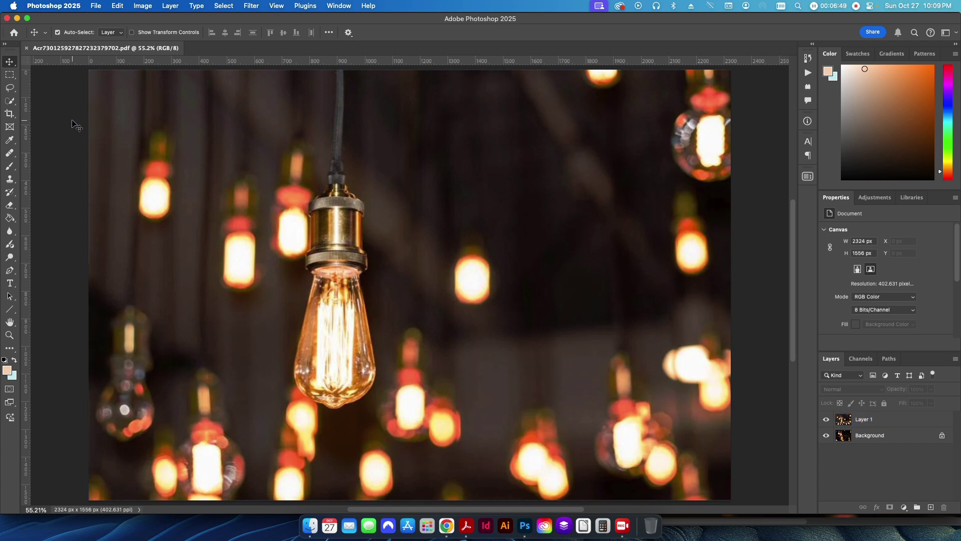
- Close the extracted photo and Light Bulbs.jpg, and switch back to the flyer in Acrobat
click(57, 32)
key(super+w)
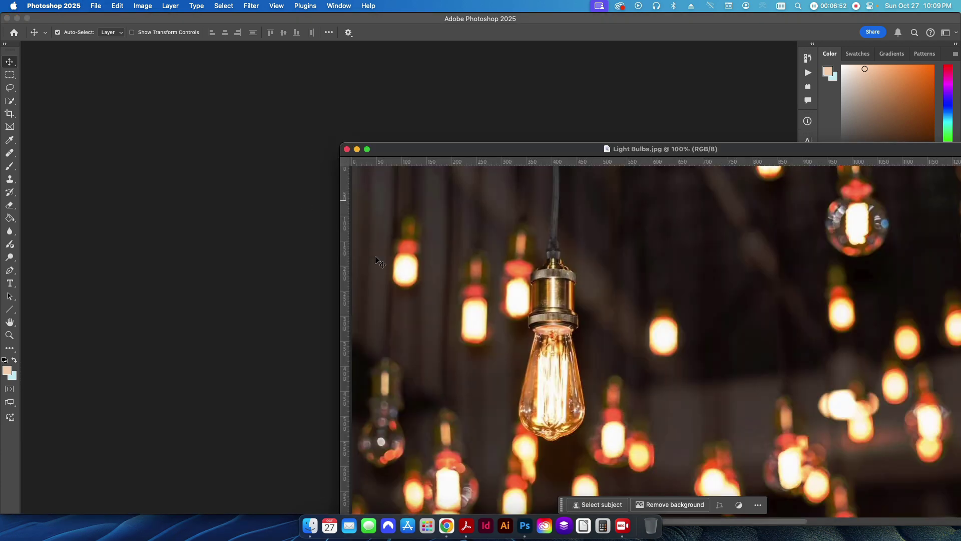
click(352, 149)
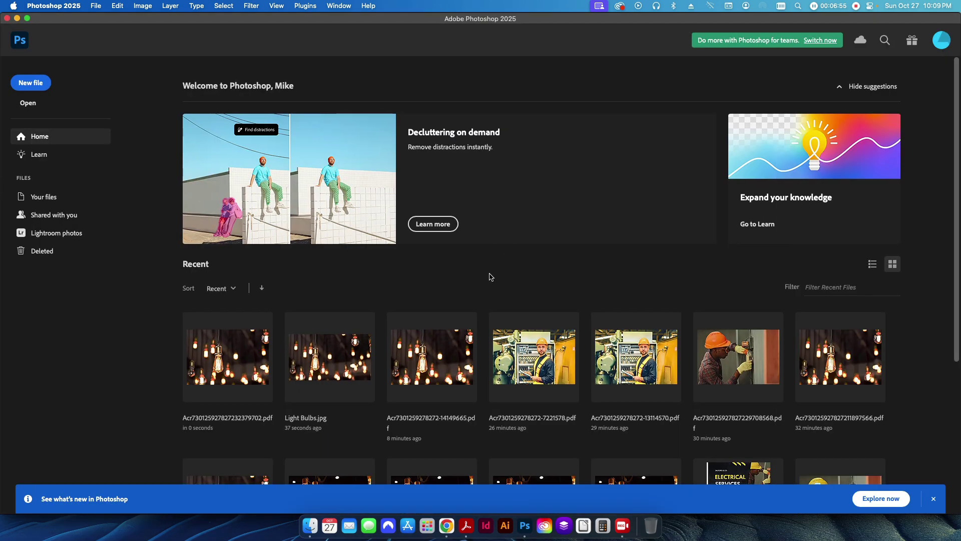
key(super+Tab)
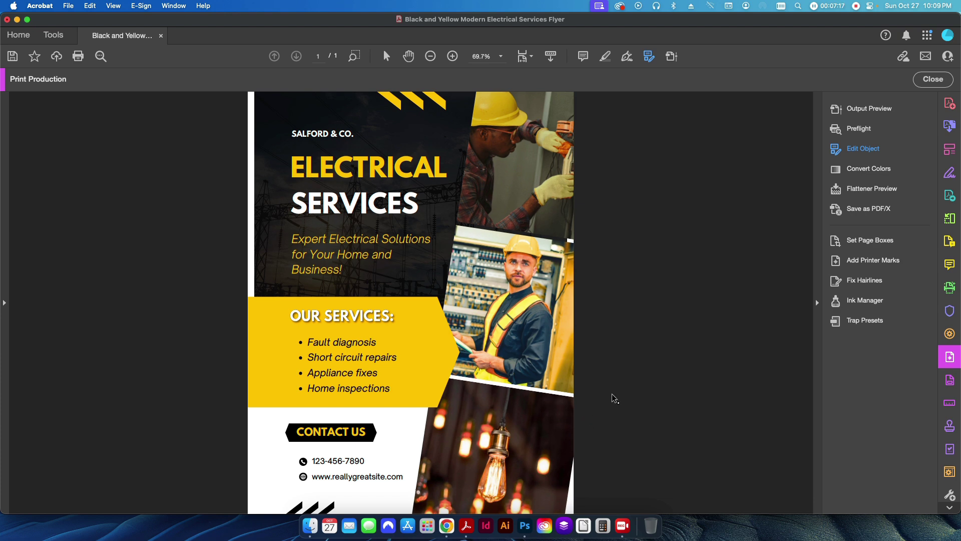
- Save the flyer as Black and Yellow Modern Electrical Services Flyer_Edited.pdf in the Edit Image folder, close it and open the saved copy
key(super+shift+s)
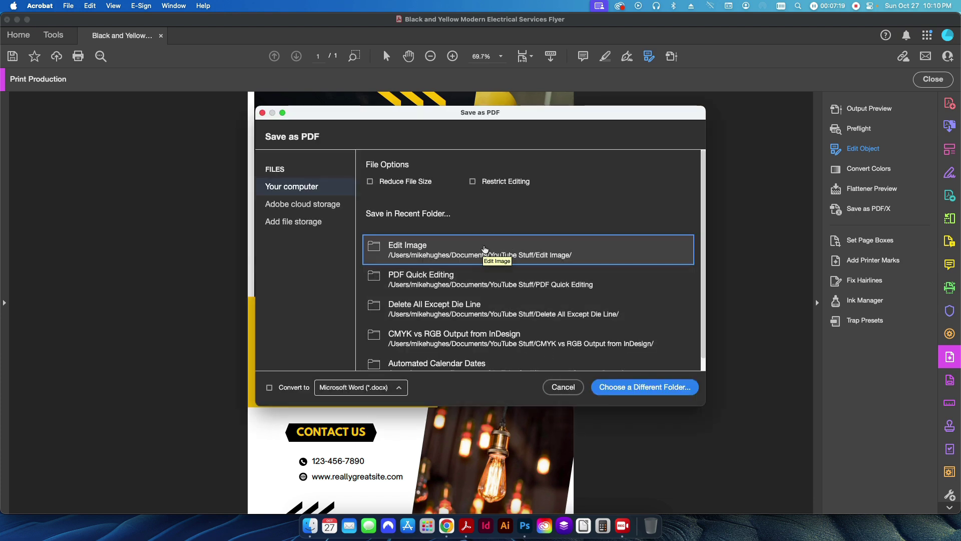
click(485, 249)
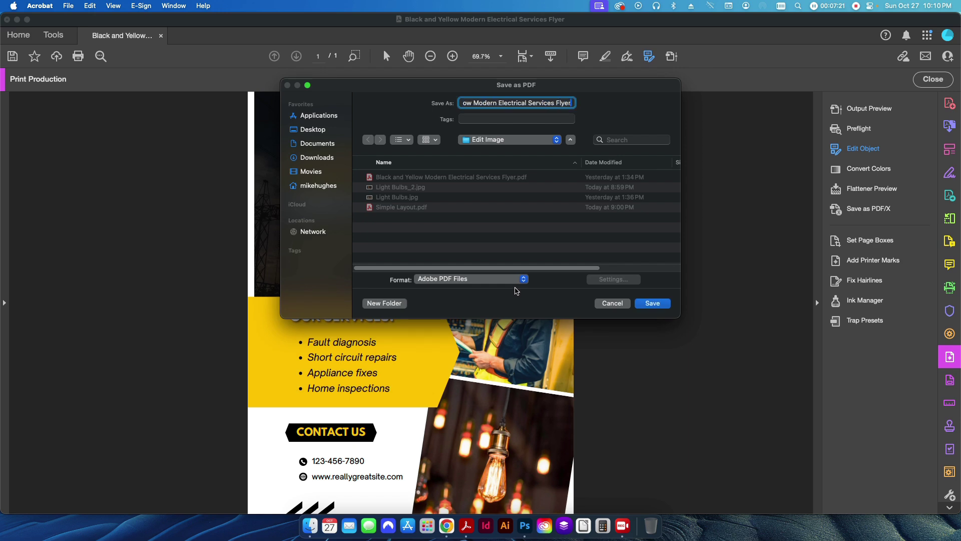
text(_Edited)
key(Return)
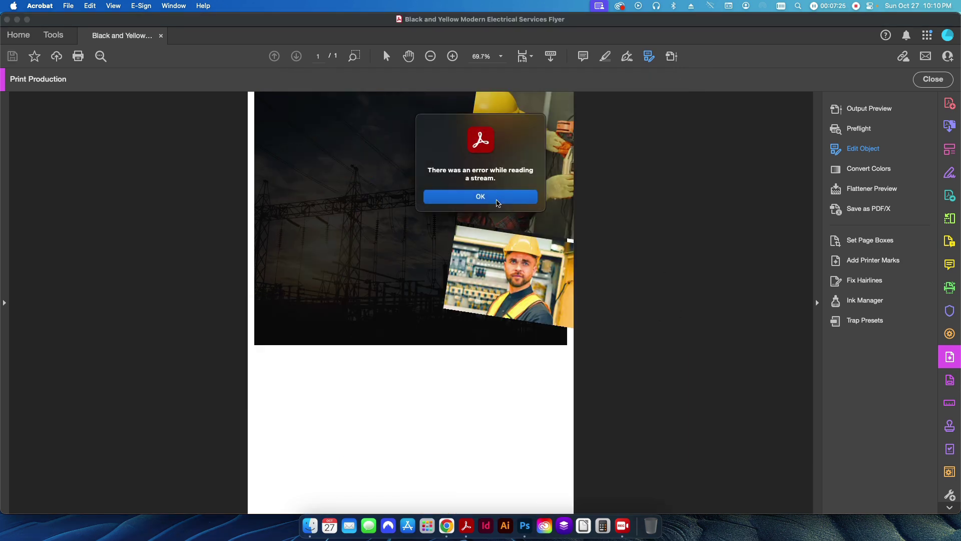
click(497, 199)
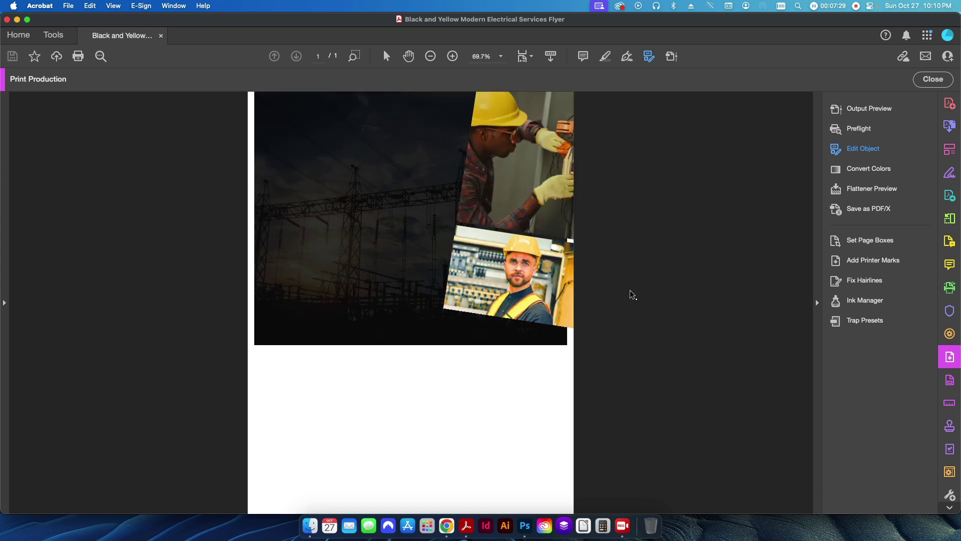
key(super+w)
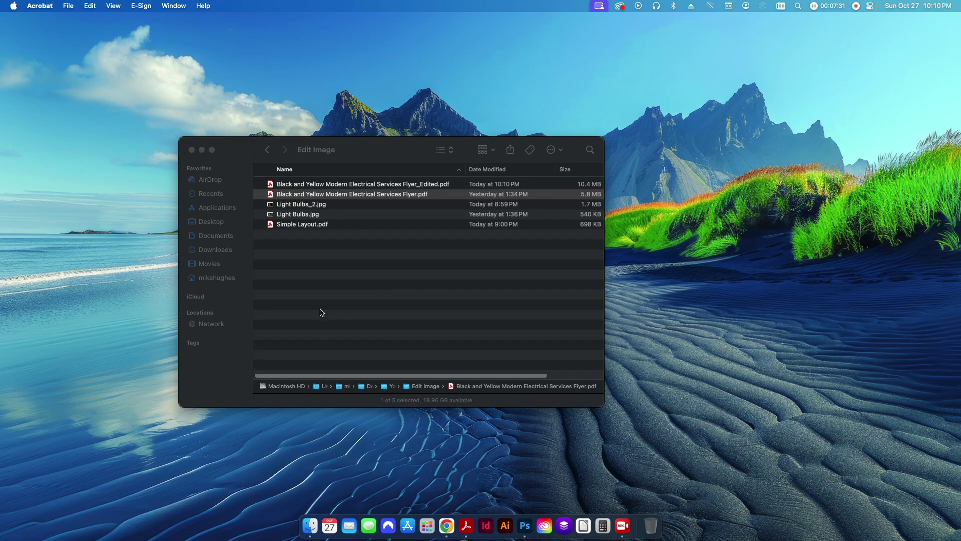
double_click(329, 184)
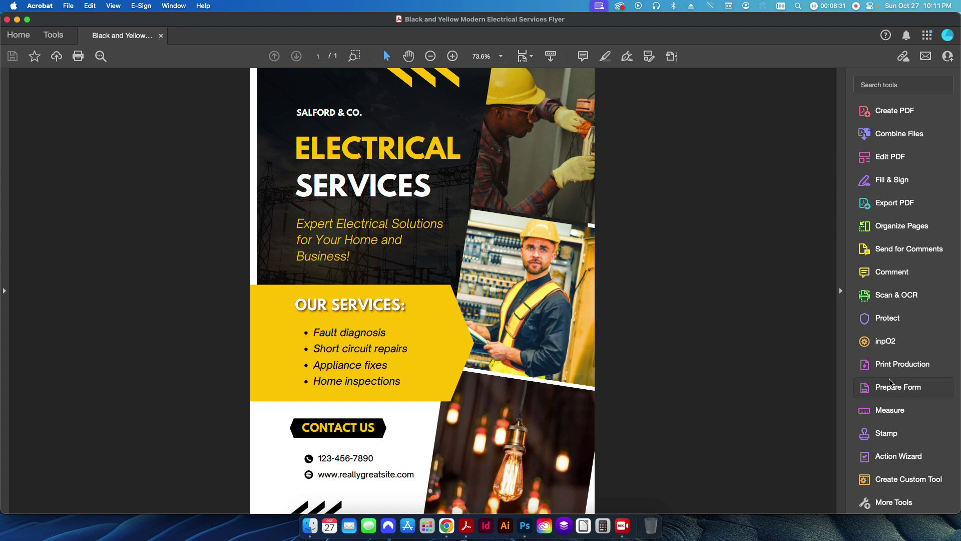
- Open the flyer's photo of the electrician in glasses in Photoshop using Print Production's Edit Object tool
click(650, 56)
click(901, 365)
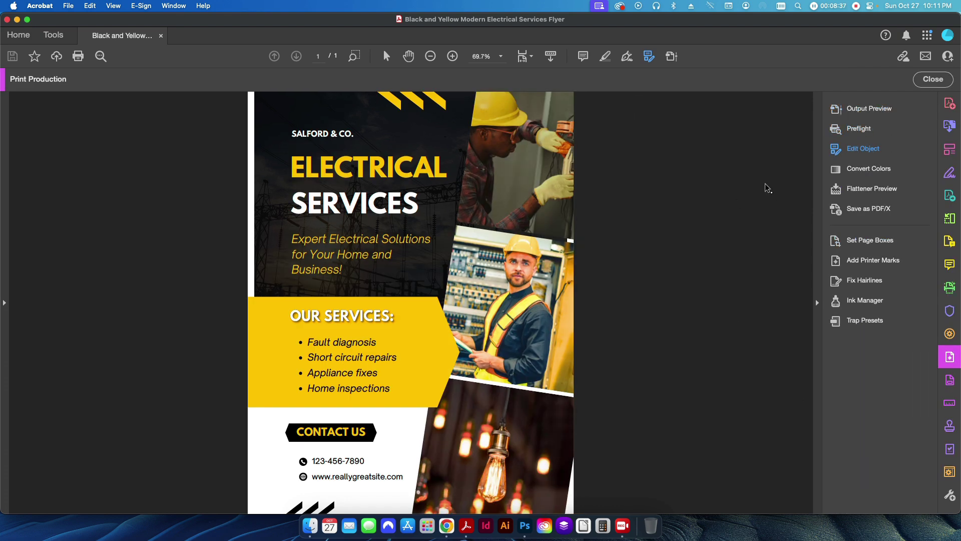
click(526, 185)
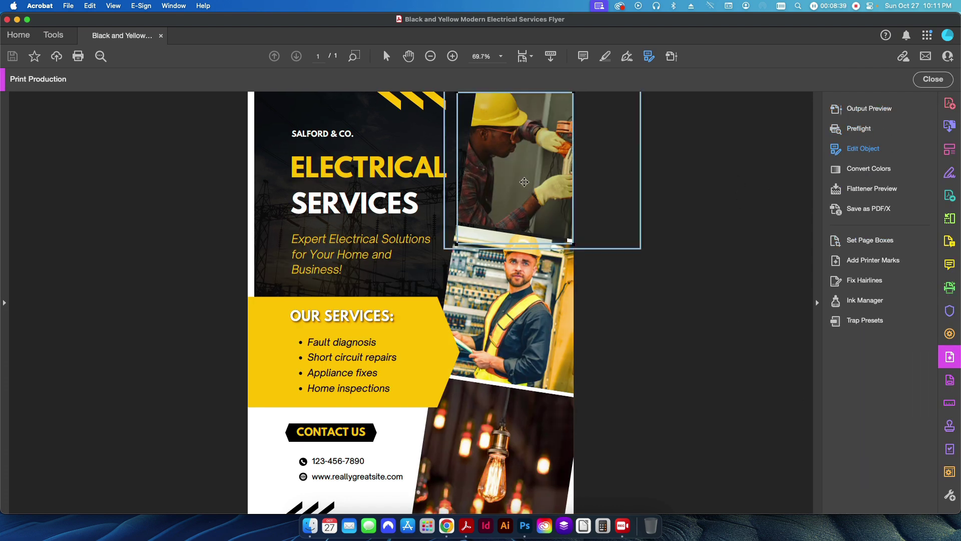
right_click(524, 181)
click(551, 333)
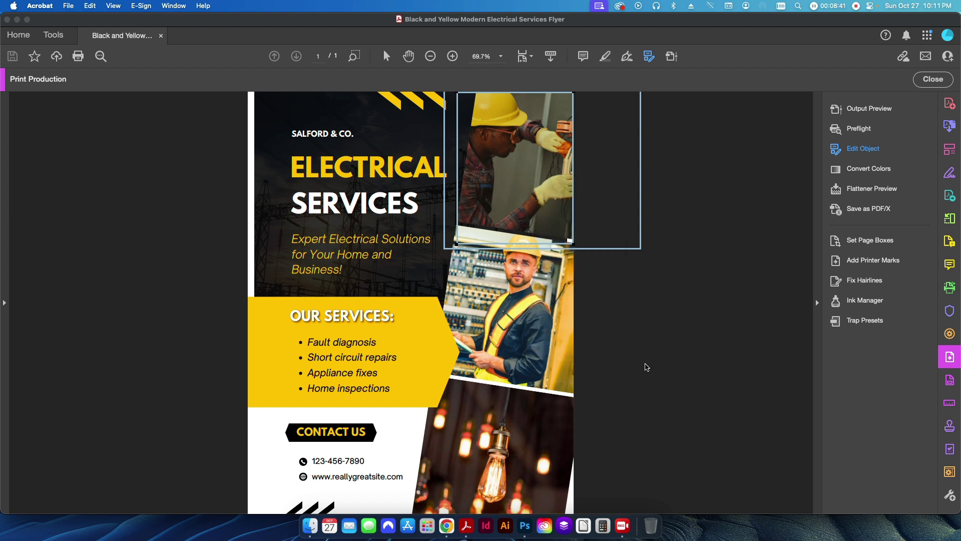
click(513, 232)
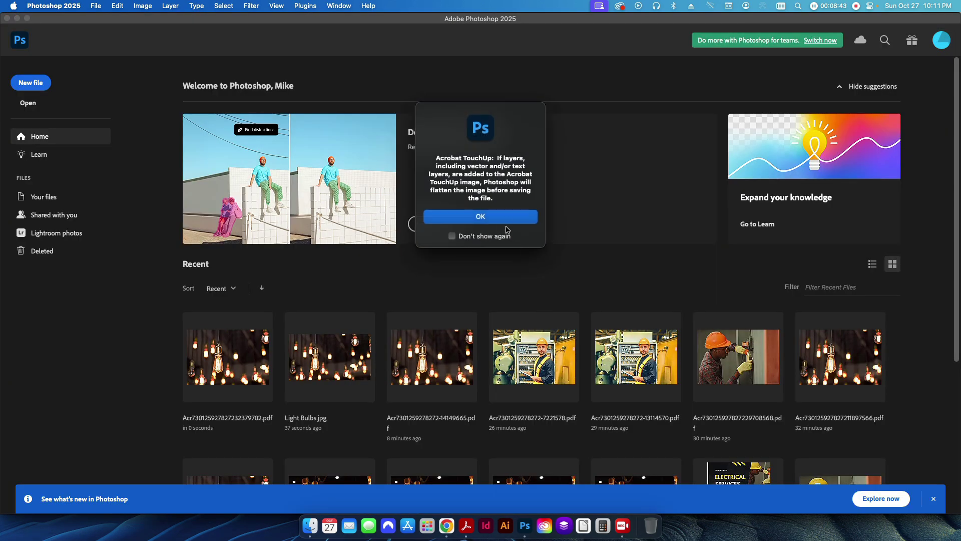
key(Return)
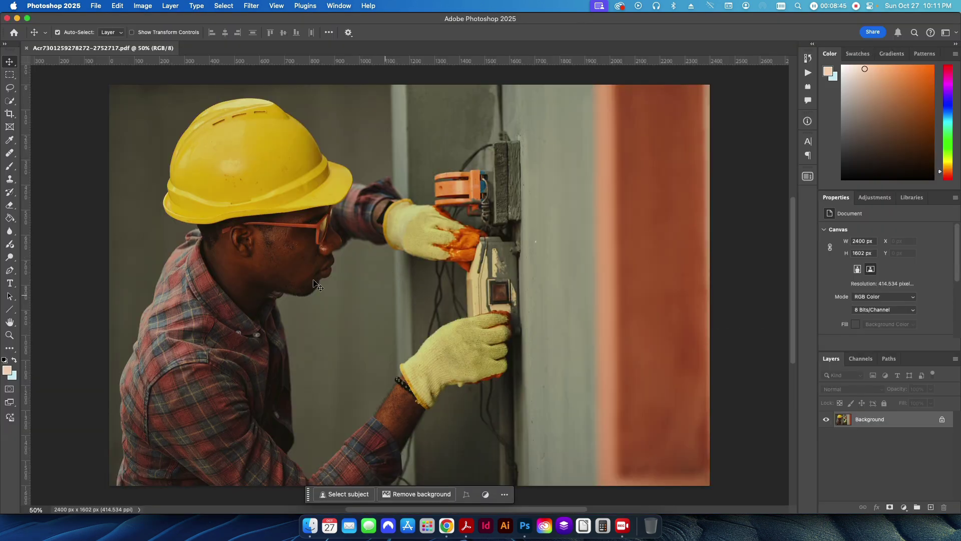
- Select the worker's whole yellow hard hat with the Quick Selection tool
click(10, 101)
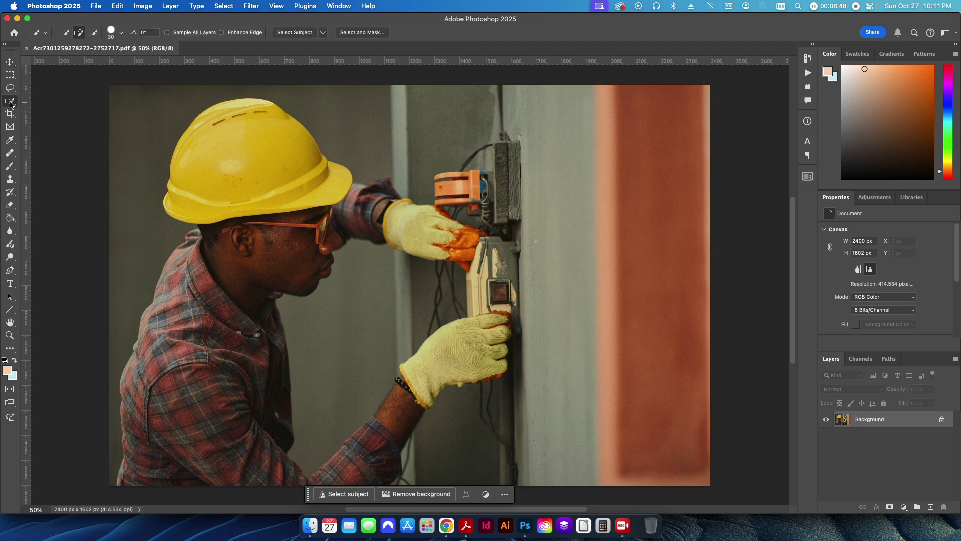
click(180, 214)
drag(217, 171, 256, 127)
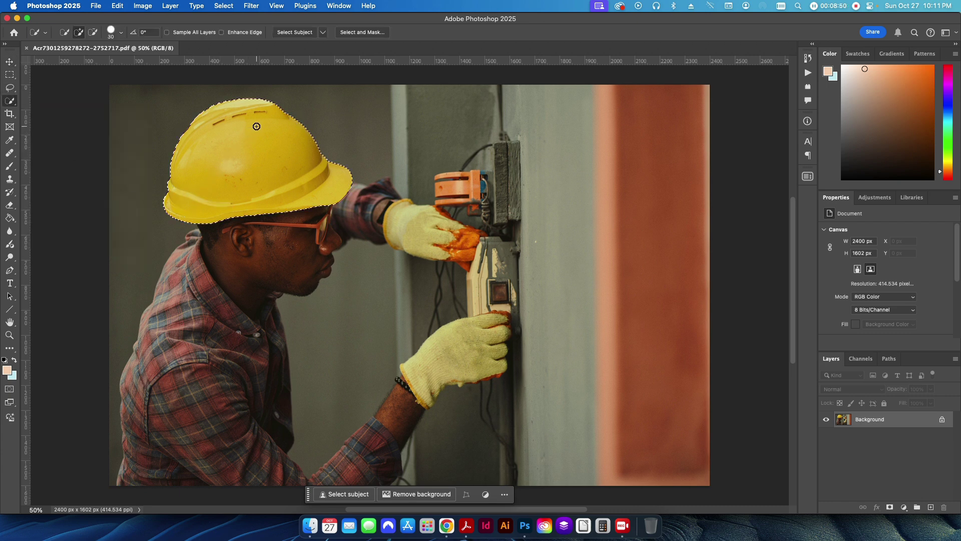
- Recolour the selected hard hat orange with Color Balance, setting Cyan-Red to +100 and Magenta-Green to -100 in the midtones
click(144, 6)
mouse_move(166, 33)
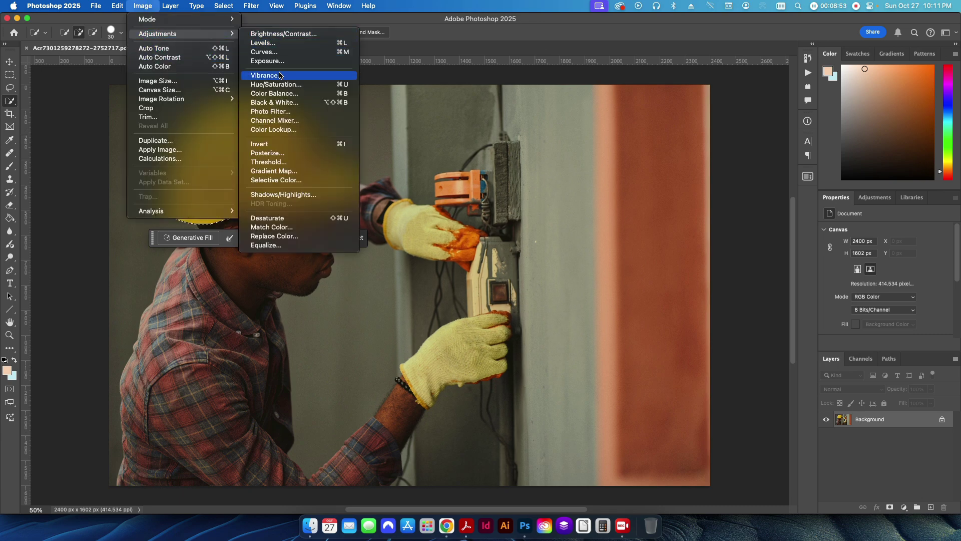
click(274, 94)
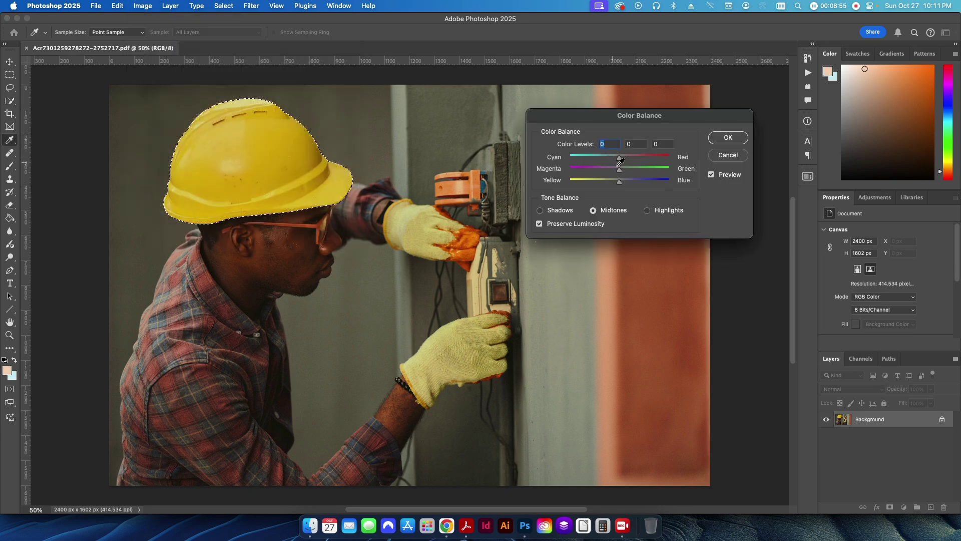
drag(620, 162, 551, 170)
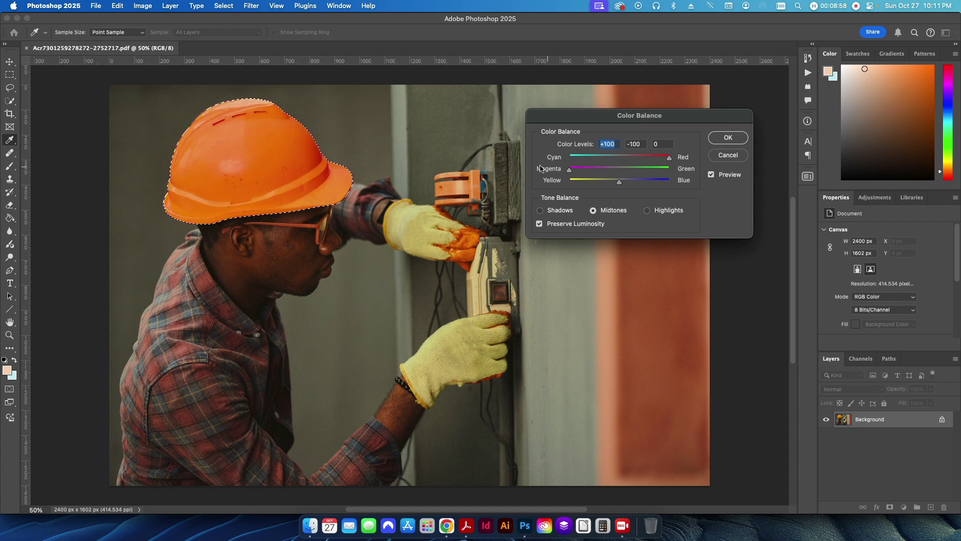
click(738, 139)
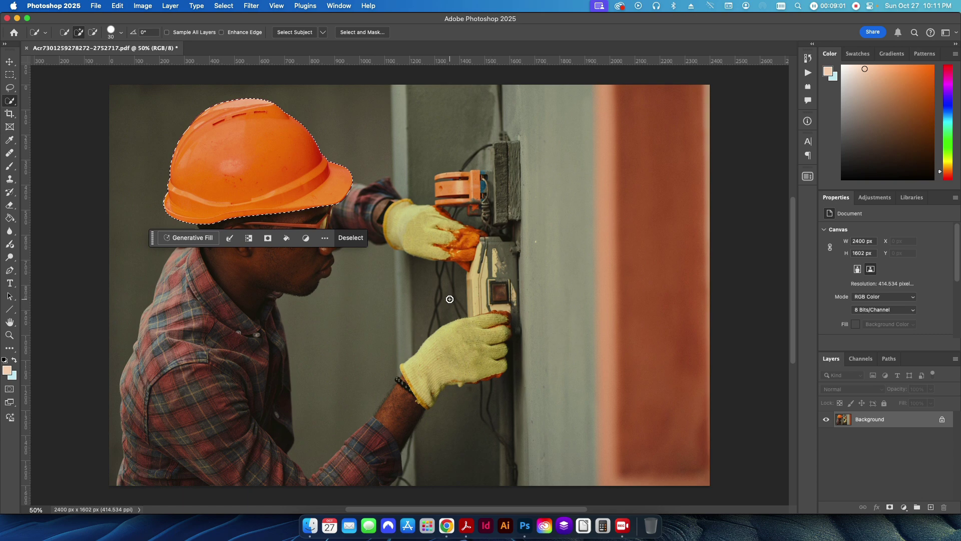
- Save and close the recoloured photo, and switch back to the flyer in Acrobat
key(super+s)
key(super+w)
click(473, 533)
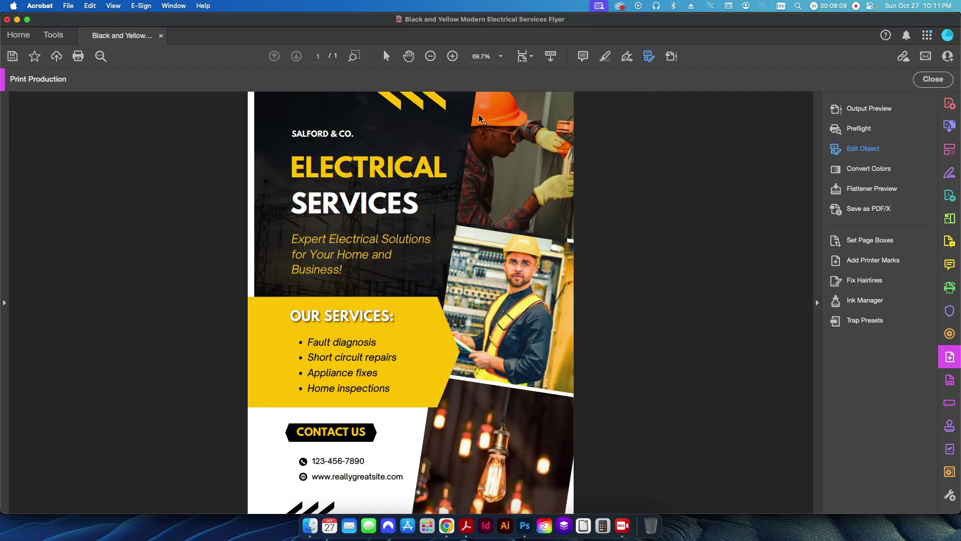
- Open the flyer's middle photo of the bearded electrician in Photoshop, accepting the transparency and TouchUp notices
click(515, 270)
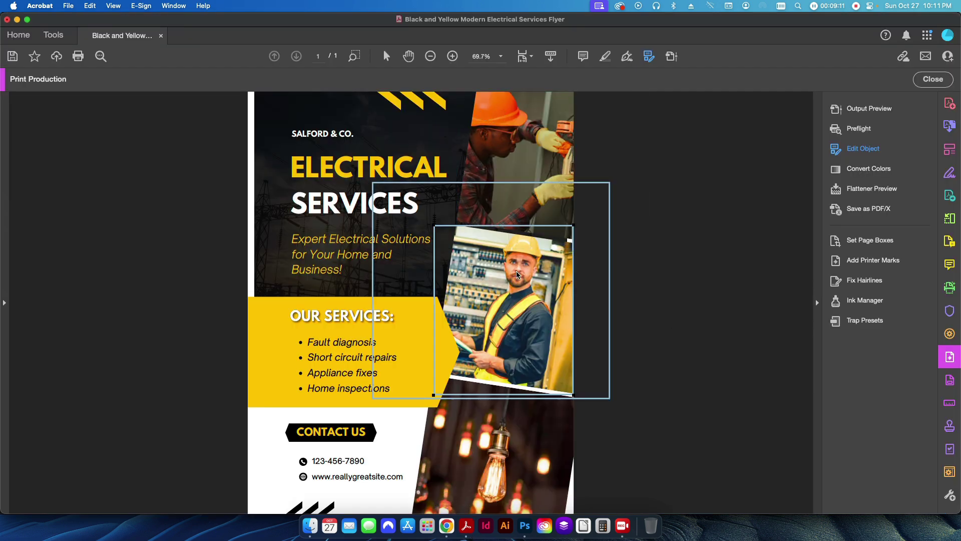
right_click(515, 271)
click(547, 420)
click(509, 230)
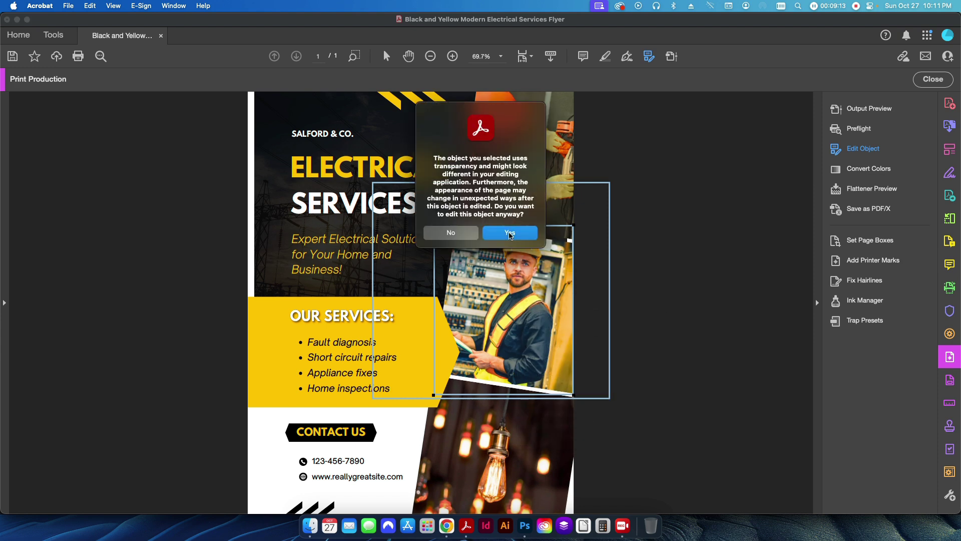
click(477, 218)
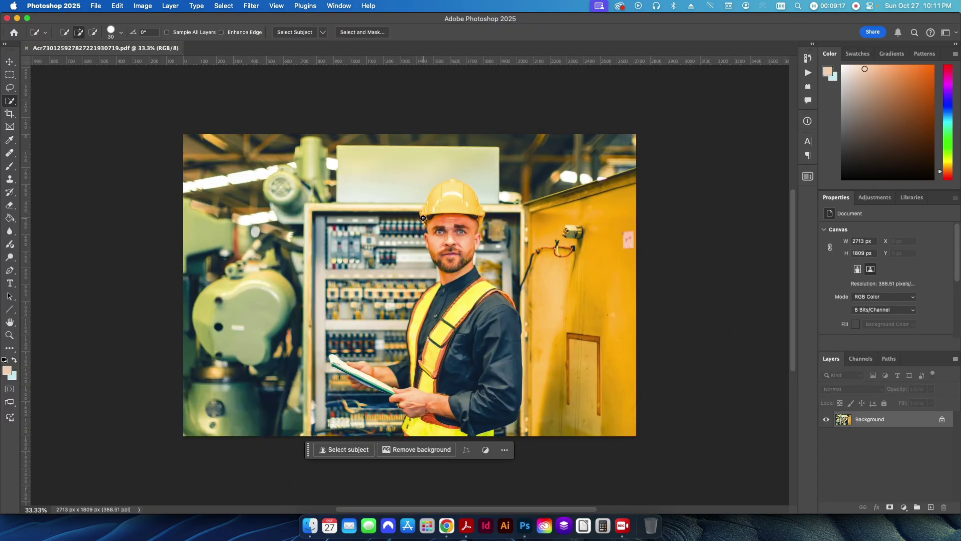
- Select the bearded electrician's yellow hard hat and set its midtone Color Balance levels to +100, -100 and -100
drag(423, 219, 447, 198)
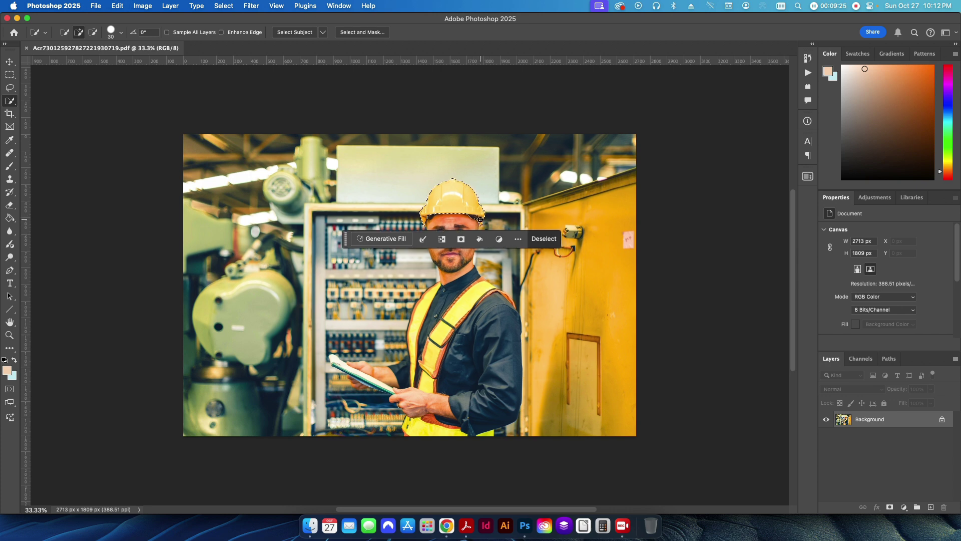
click(142, 5)
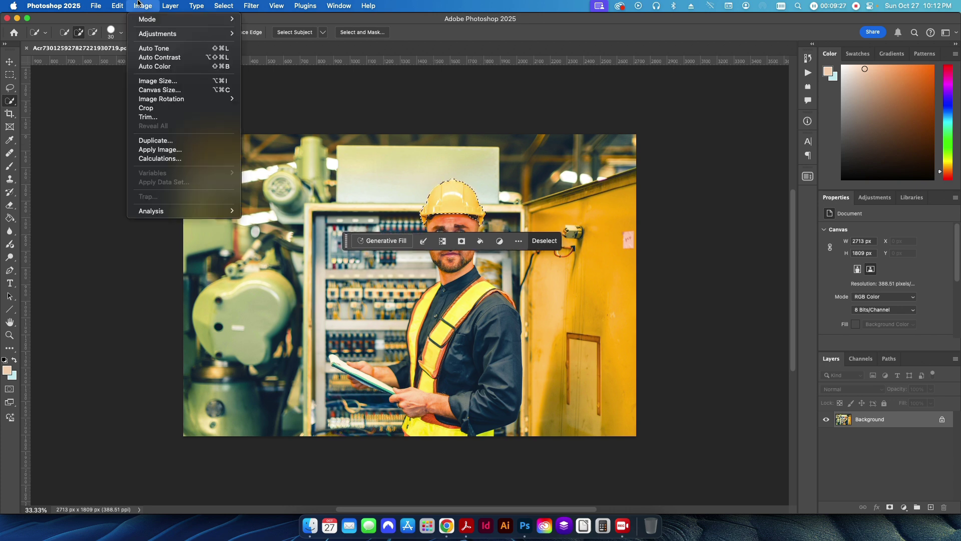
mouse_move(140, 34)
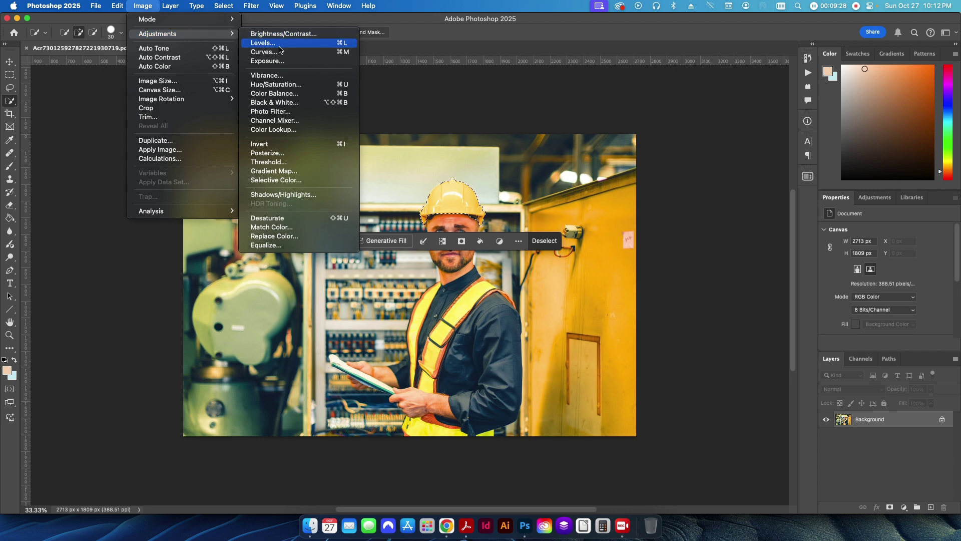
click(271, 93)
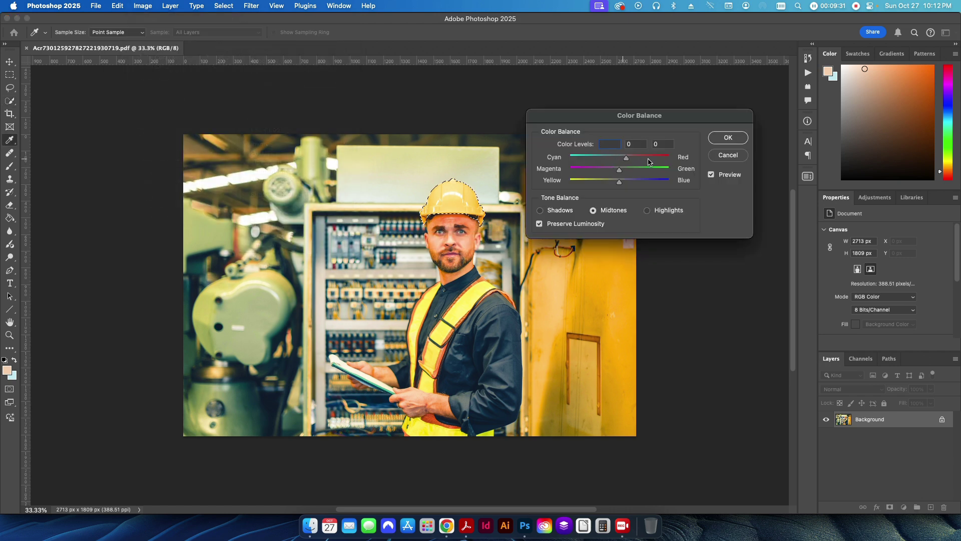
drag(620, 170, 556, 173)
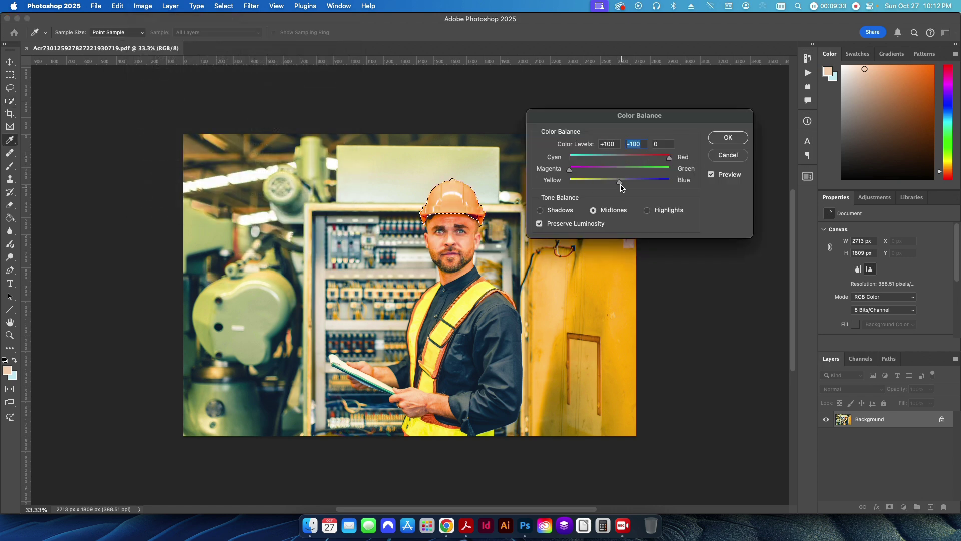
drag(620, 182, 550, 189)
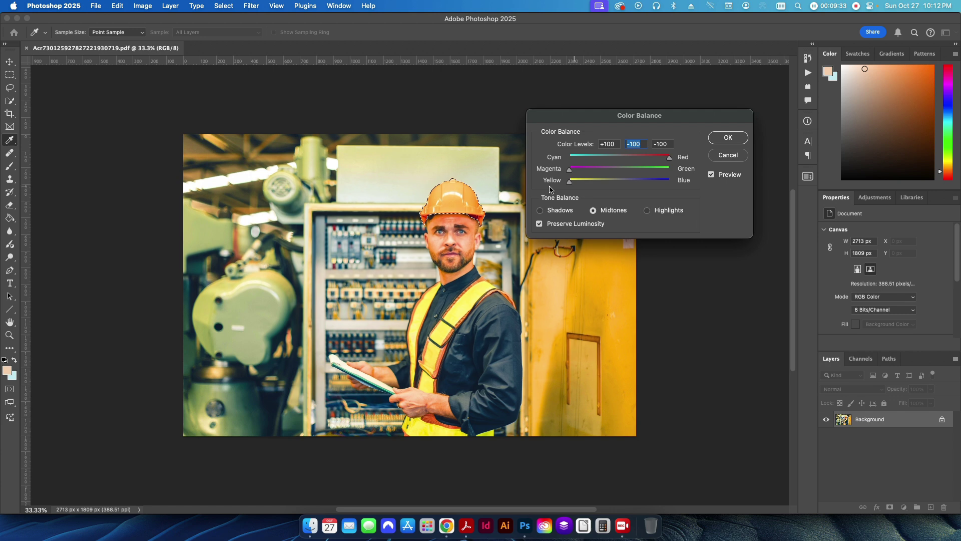
click(729, 139)
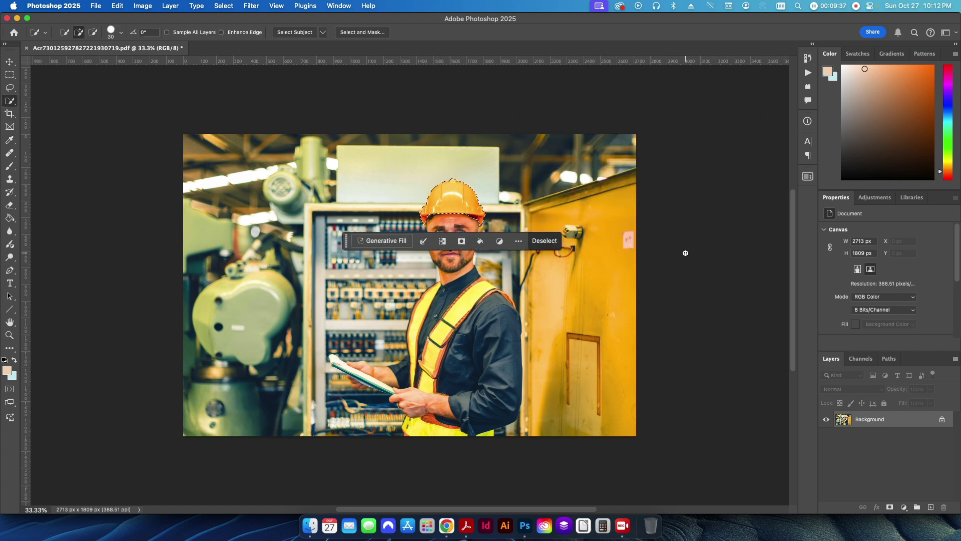
- Save and close the bearded electrician's photo, and save the updated flyer in Acrobat
key(super+s)
key(super+w)
click(466, 525)
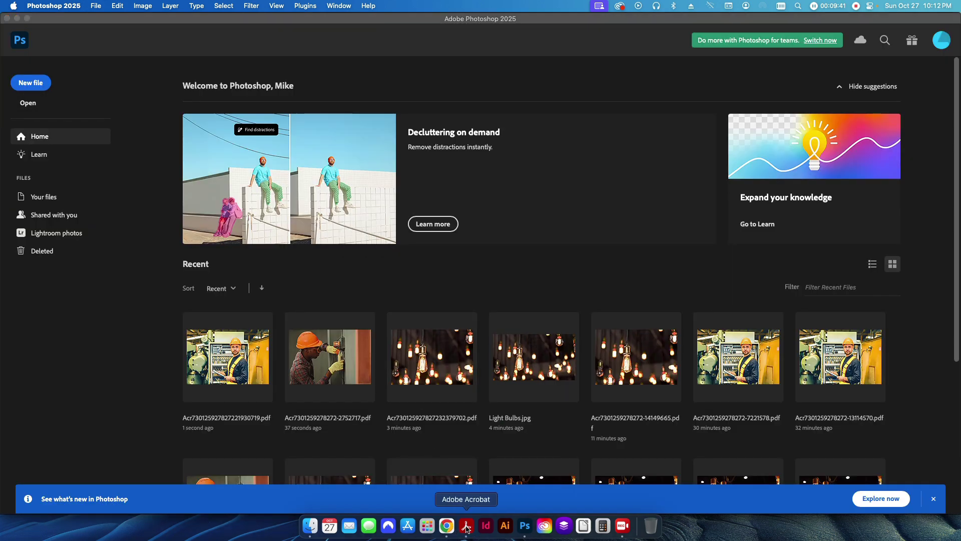
click(661, 325)
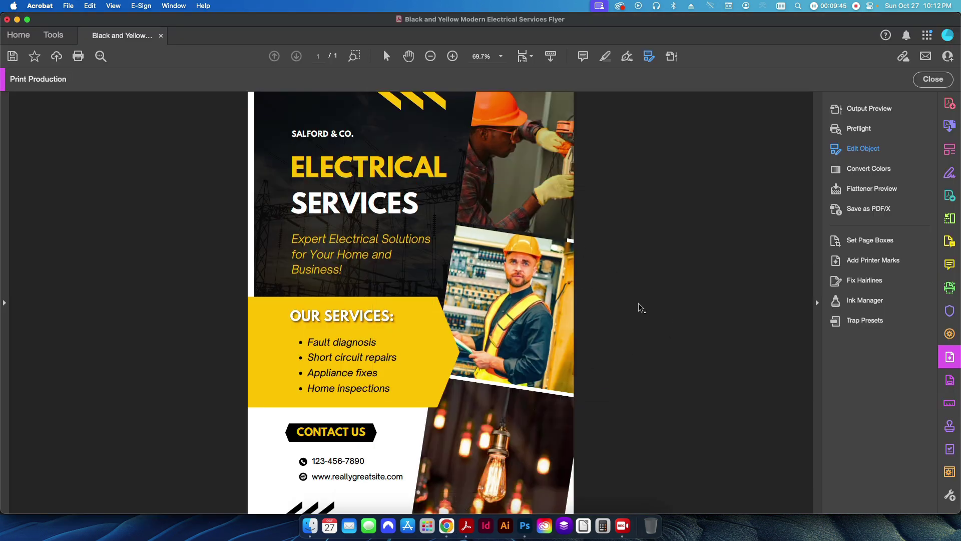
key(super+s)
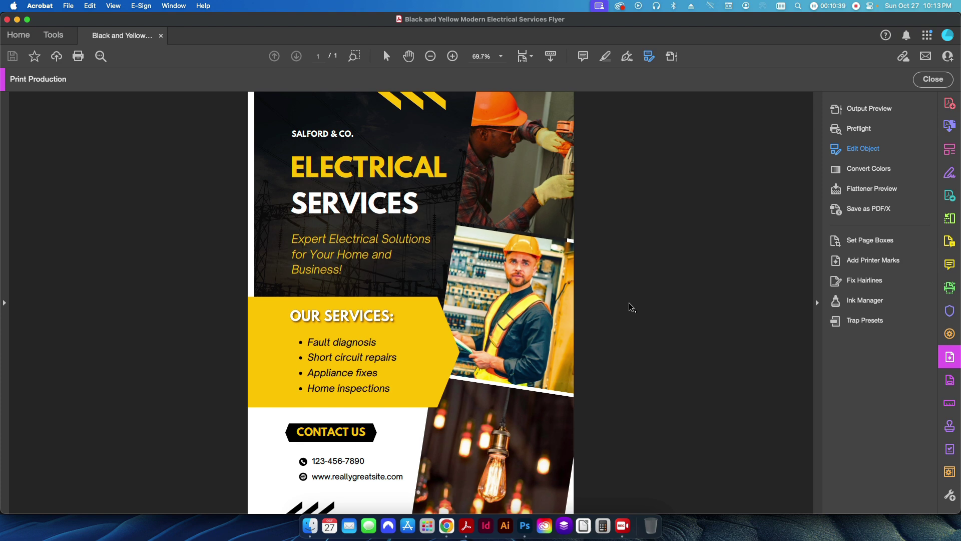
click(524, 537)
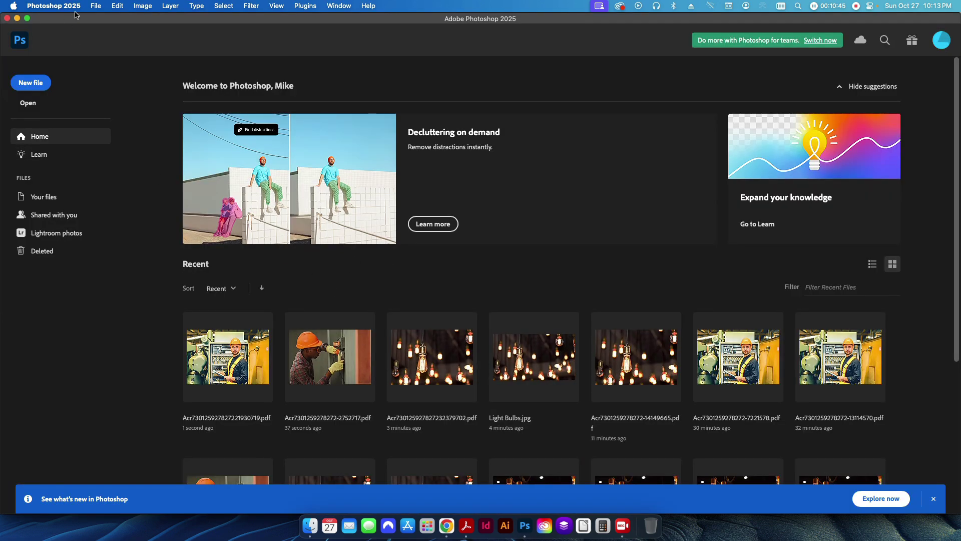
click(467, 525)
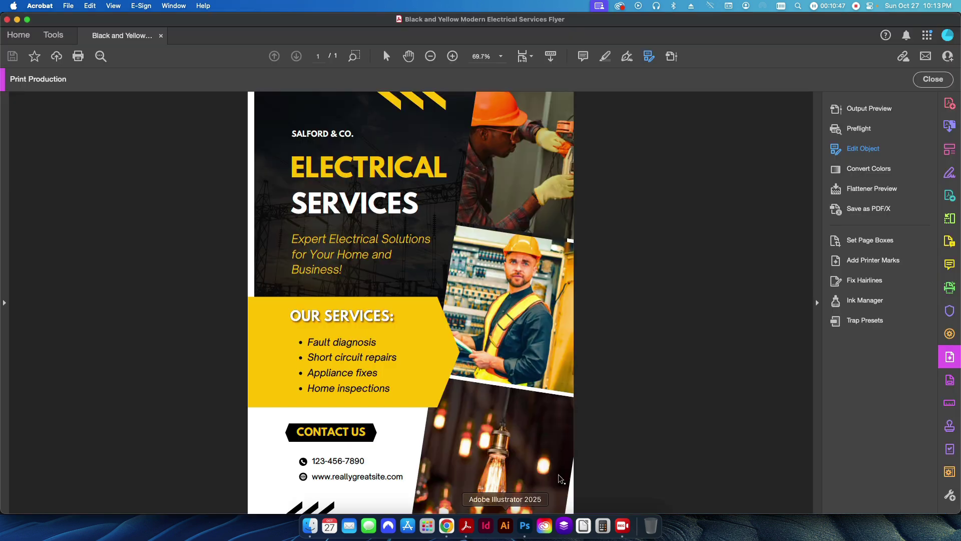